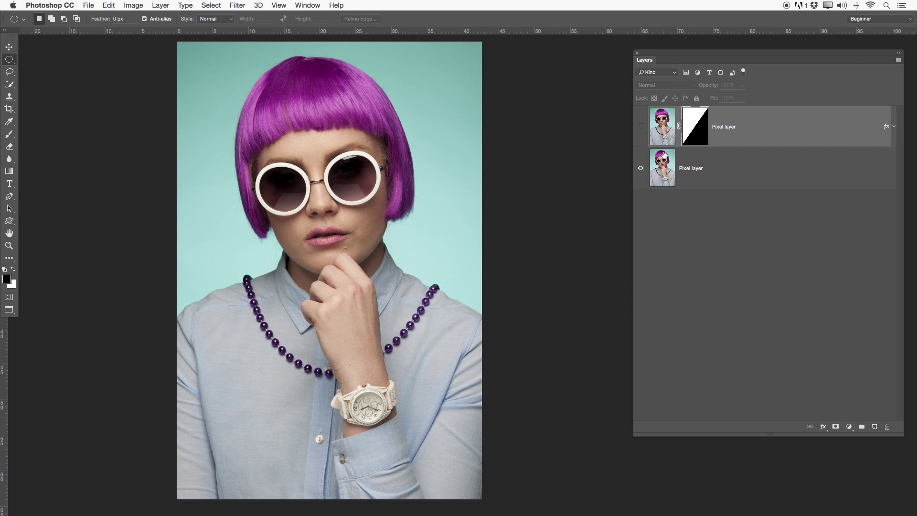
- Select the lower layer, the upper layer's image and its mask in turn, and turn on the upper layer's visibility
{"action": "left_click", "coordinate": [668, 183]}
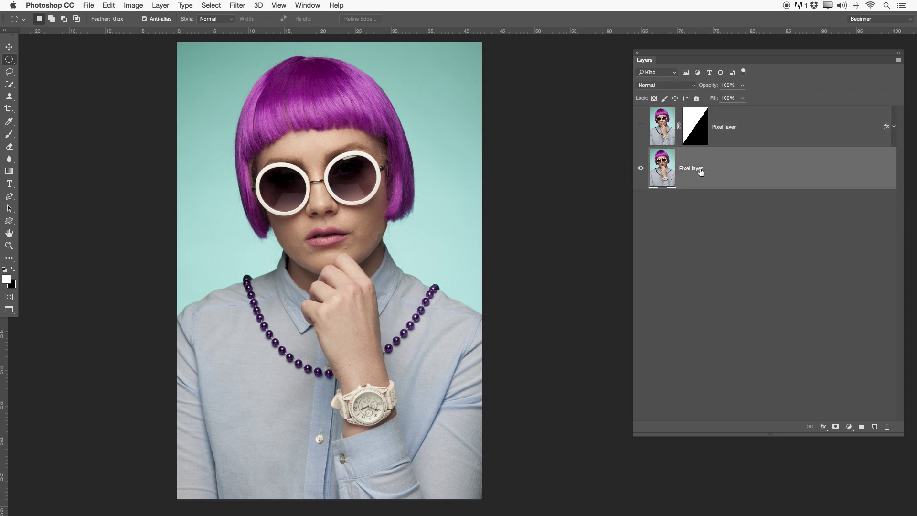
{"action": "left_click", "coordinate": [656, 129]}
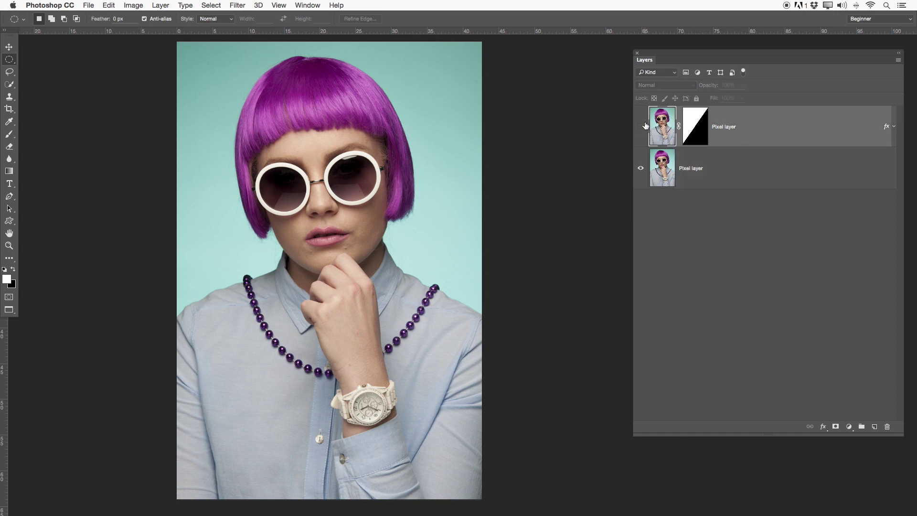
{"action": "left_click", "coordinate": [694, 125]}
{"action": "key", "text": "x"}
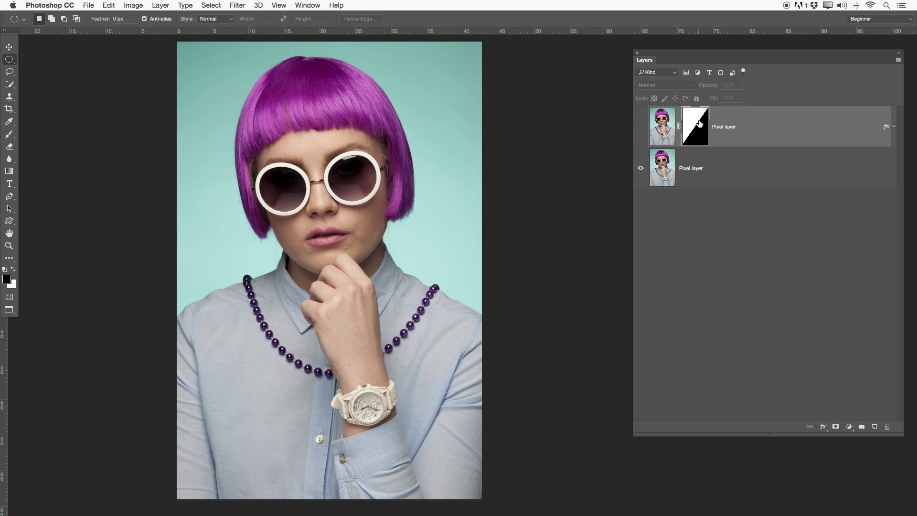
{"action": "left_click", "coordinate": [640, 128]}
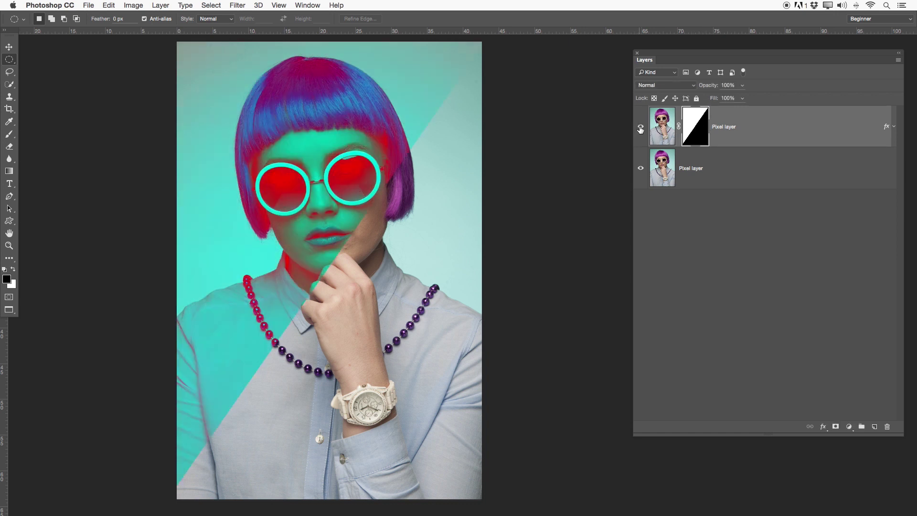
- Disable the upper layer's mask to compare the image with the full color effect on and off, and re-enable the mask
{"action": "right_click", "coordinate": [693, 123]}
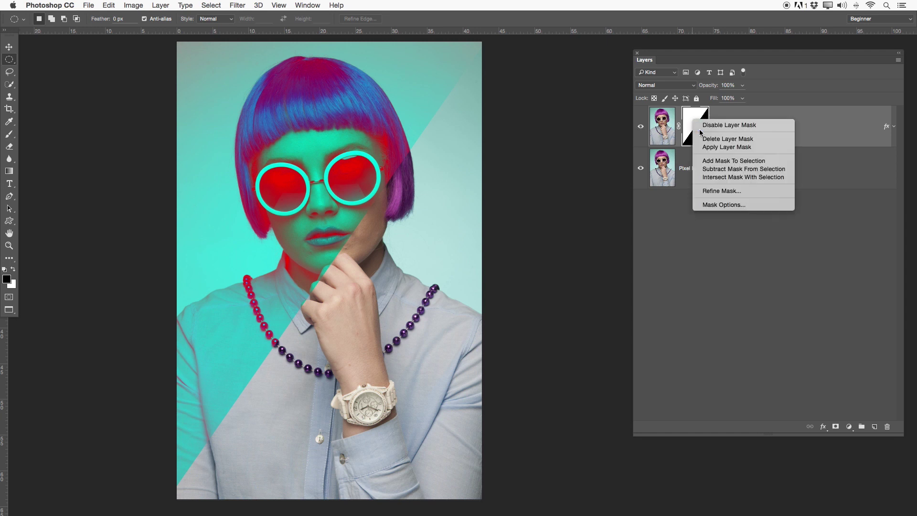
{"action": "left_click", "coordinate": [709, 126]}
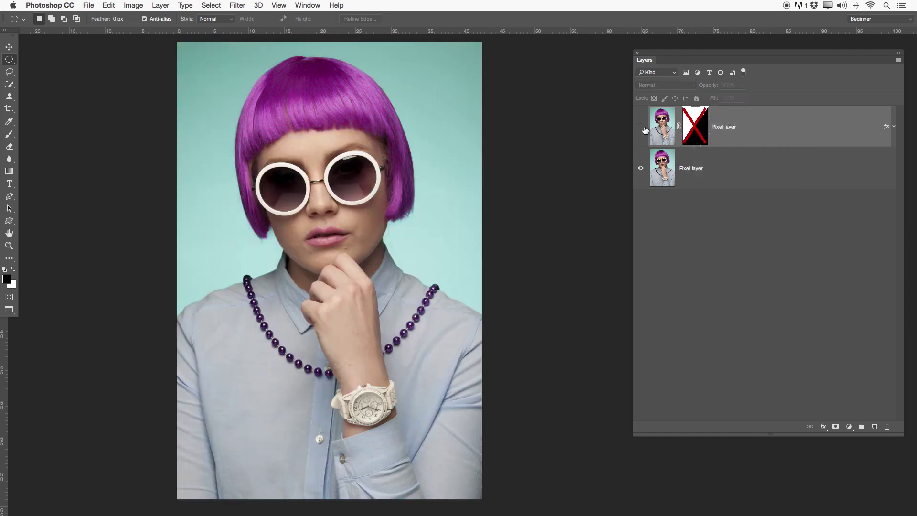
{"action": "left_click", "coordinate": [893, 126]}
{"action": "left_click", "coordinate": [893, 126]}
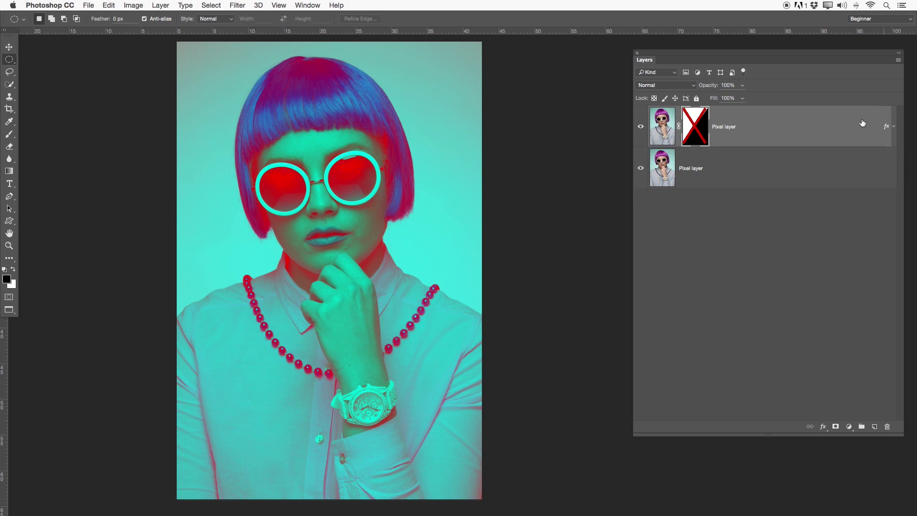
{"action": "left_click", "coordinate": [640, 126]}
{"action": "left_click", "coordinate": [640, 126]}
{"action": "left_click", "coordinate": [696, 134], "text": "shift"}
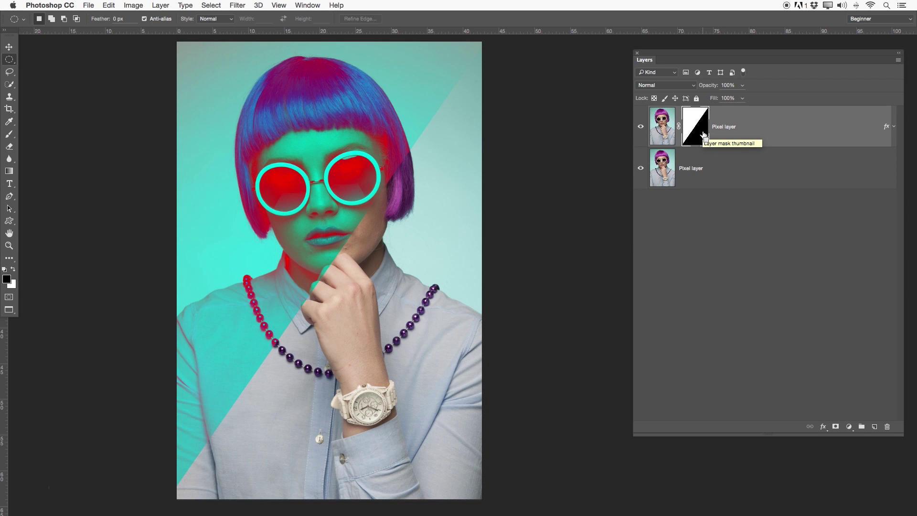
- Invert the upper layer's diagonal mask and delete the mask from the layer
{"action": "key", "text": "super+i"}
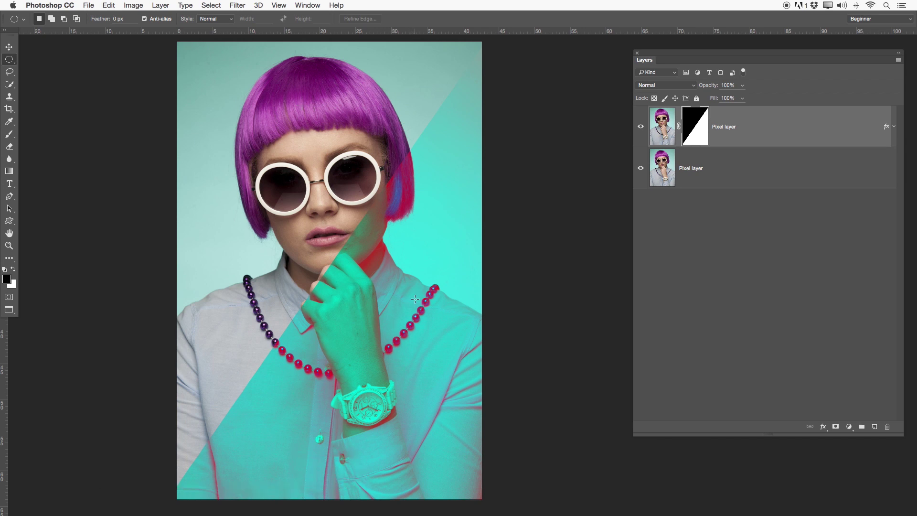
{"action": "right_click", "coordinate": [700, 133]}
{"action": "left_click", "coordinate": [726, 155]}
{"action": "key", "text": "super+z"}
{"action": "right_click", "coordinate": [694, 133]}
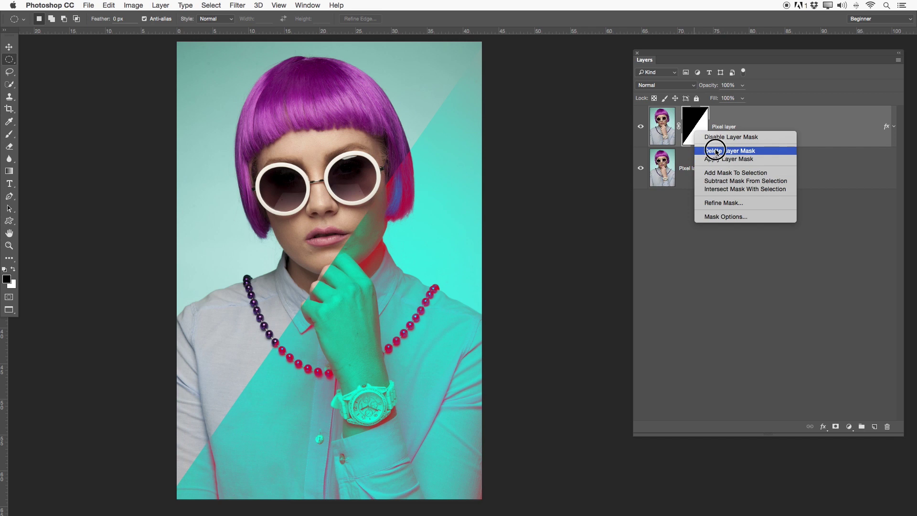
{"action": "left_click", "coordinate": [716, 151]}
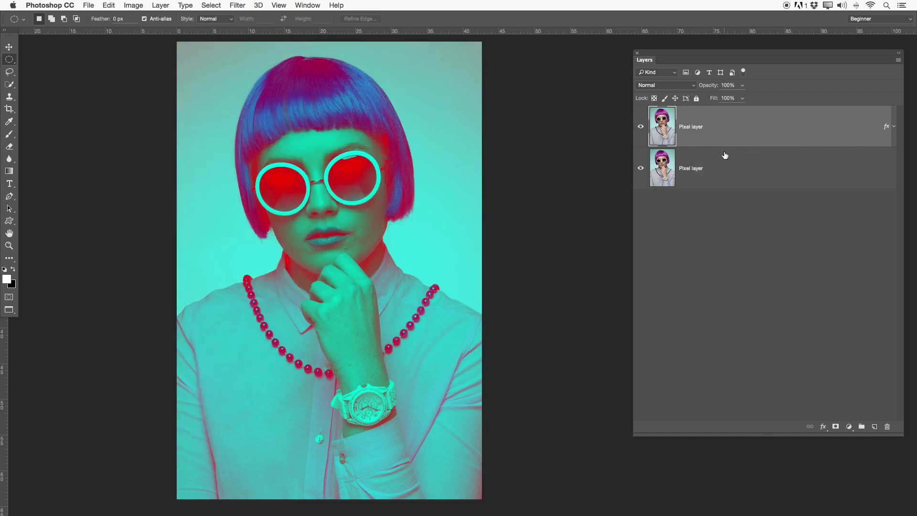
- Add a white layer mask to the upper layer and invert it to black and back to white
{"action": "left_click", "coordinate": [733, 230]}
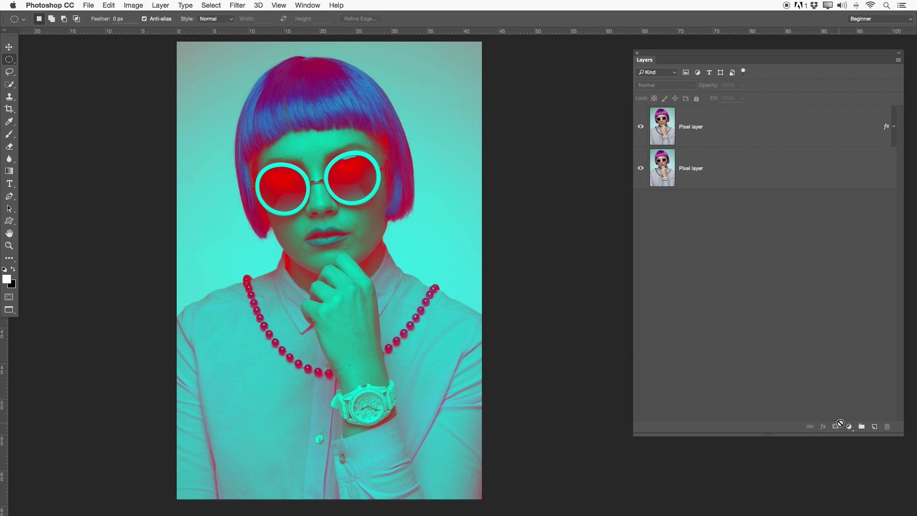
{"action": "left_click", "coordinate": [720, 137]}
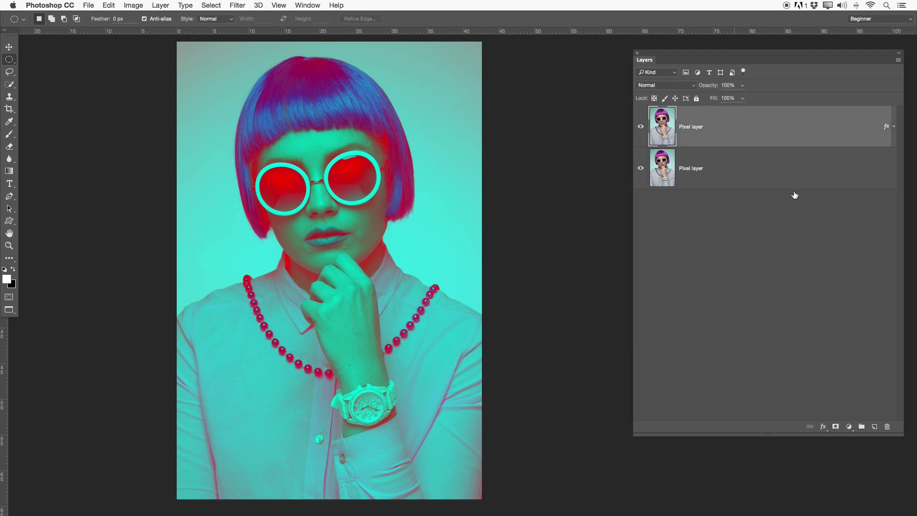
{"action": "left_click", "coordinate": [836, 426]}
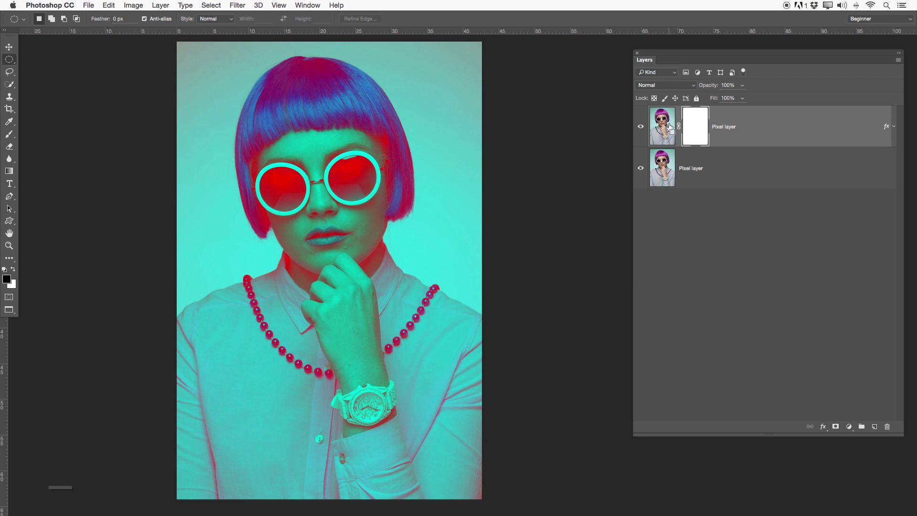
{"action": "key", "text": "super+i"}
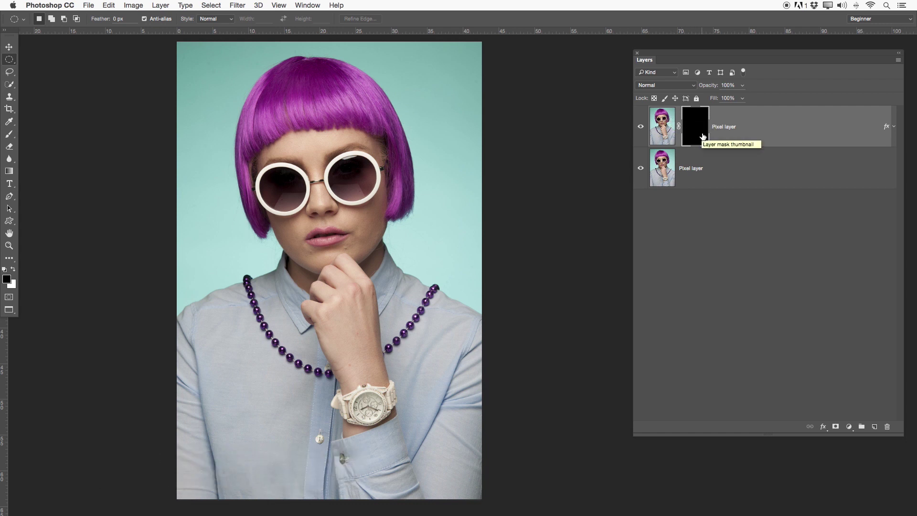
{"action": "key", "text": "super+i"}
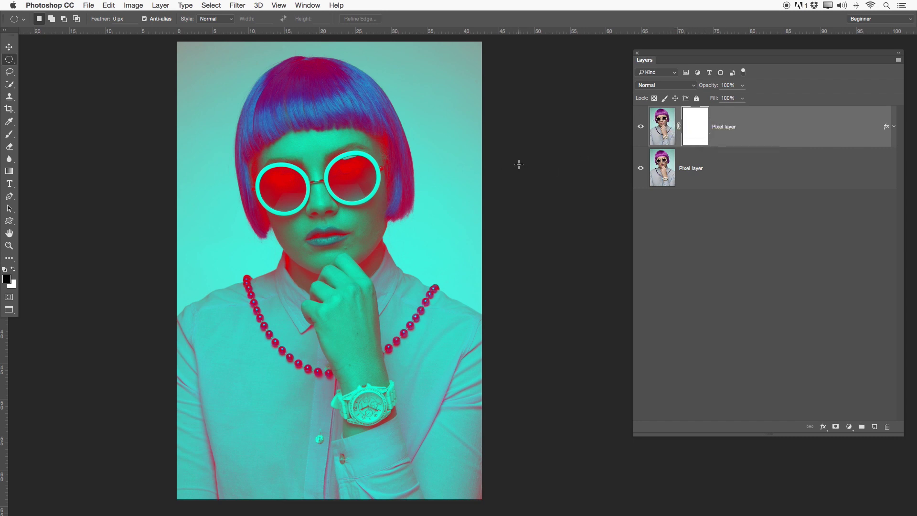
- Try a freehand white Brush stroke over the portrait on the upper layer's image instead of its mask, and undo it
{"action": "key", "text": "b"}
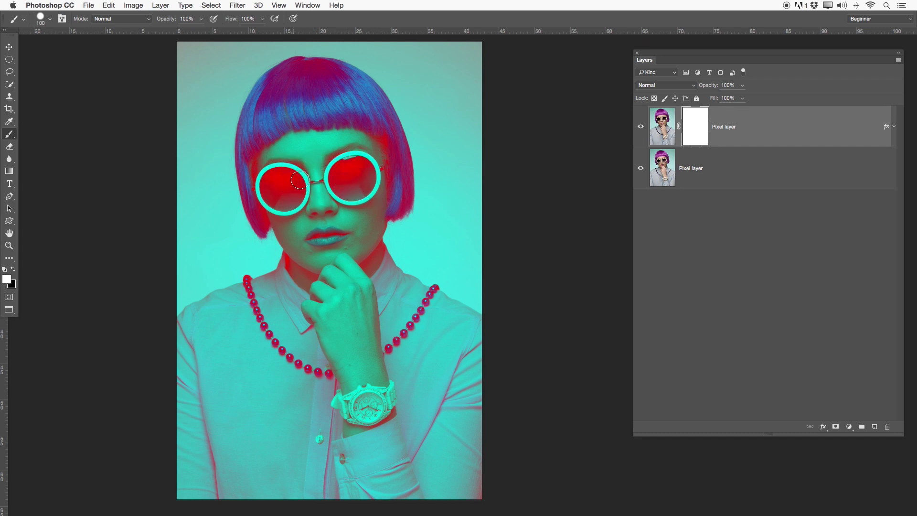
{"action": "left_click", "coordinate": [669, 124]}
{"action": "mouse_move", "coordinate": [315, 126]}
{"action": "left_mouse_down"}
{"action": "mouse_move", "coordinate": [280, 233]}
{"action": "mouse_move", "coordinate": [332, 242]}
{"action": "mouse_move", "coordinate": [391, 414]}
{"action": "mouse_move", "coordinate": [342, 256]}
{"action": "mouse_move", "coordinate": [400, 86]}
{"action": "left_mouse_up"}
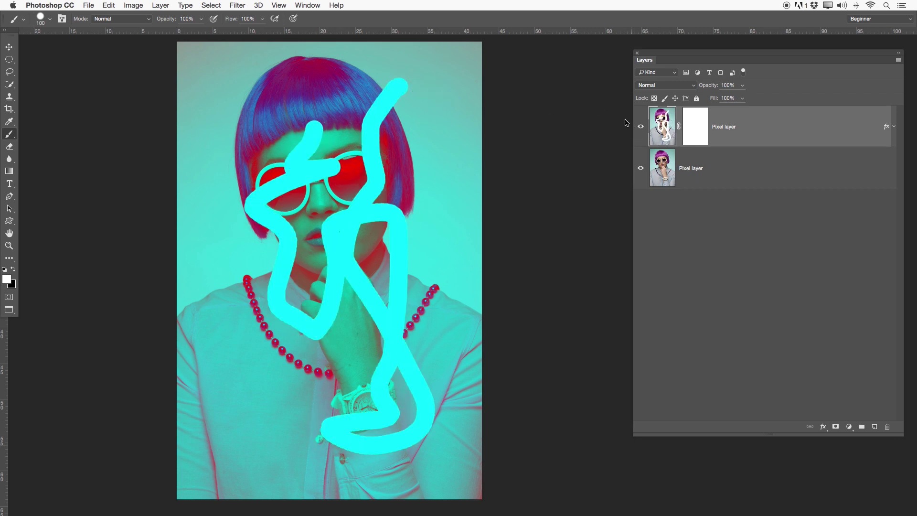
{"action": "left_click", "coordinate": [702, 127]}
{"action": "key", "text": "super+z"}
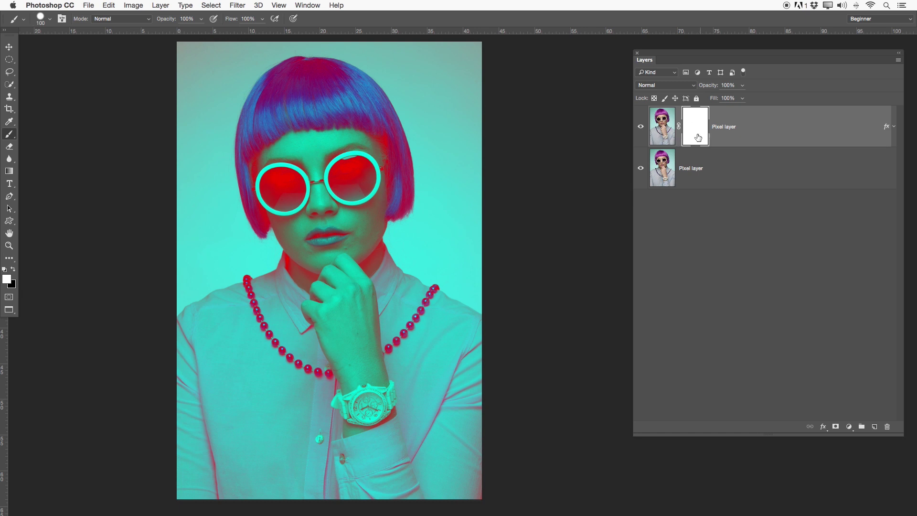
- Paint a winding black Brush stroke down the whole portrait on the upper layer's mask
{"action": "key", "text": "super+2"}
{"action": "left_click", "coordinate": [695, 125]}
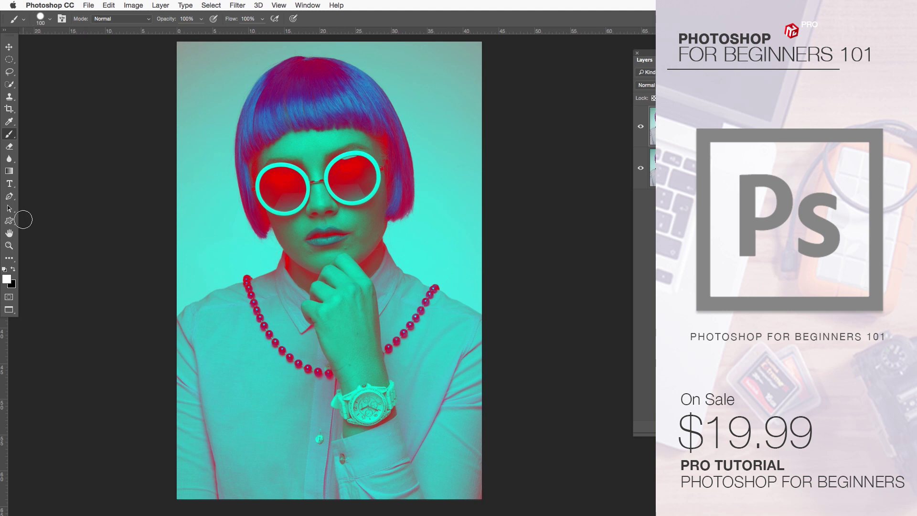
{"action": "left_click", "coordinate": [13, 270]}
{"action": "mouse_move", "coordinate": [246, 79]}
{"action": "left_mouse_down"}
{"action": "mouse_move", "coordinate": [383, 81]}
{"action": "mouse_move", "coordinate": [279, 160]}
{"action": "mouse_move", "coordinate": [369, 168]}
{"action": "mouse_move", "coordinate": [370, 212]}
{"action": "mouse_move", "coordinate": [243, 212]}
{"action": "mouse_move", "coordinate": [393, 282]}
{"action": "mouse_move", "coordinate": [283, 290]}
{"action": "mouse_move", "coordinate": [231, 326]}
{"action": "mouse_move", "coordinate": [467, 364]}
{"action": "mouse_move", "coordinate": [358, 367]}
{"action": "mouse_move", "coordinate": [280, 406]}
{"action": "mouse_move", "coordinate": [429, 433]}
{"action": "mouse_move", "coordinate": [245, 447]}
{"action": "left_mouse_up"}
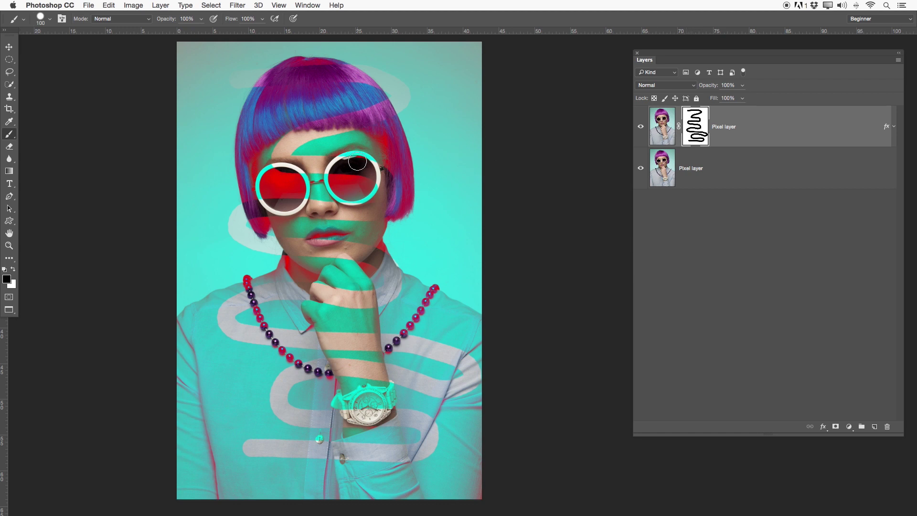
- Compare the portrait with the masked upper layer hidden and shown, selecting the layer images and the mask in turn
{"action": "left_click", "coordinate": [640, 127]}
{"action": "left_click", "coordinate": [698, 167]}
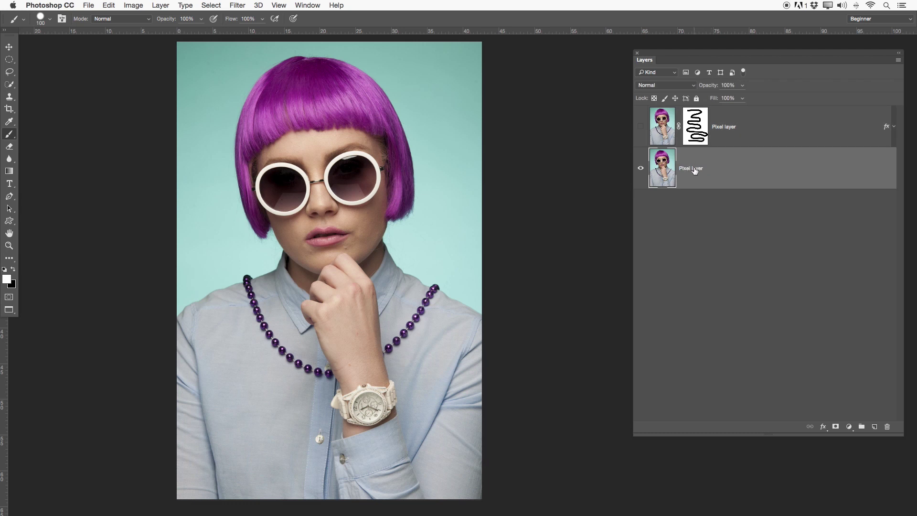
{"action": "left_click", "coordinate": [640, 127]}
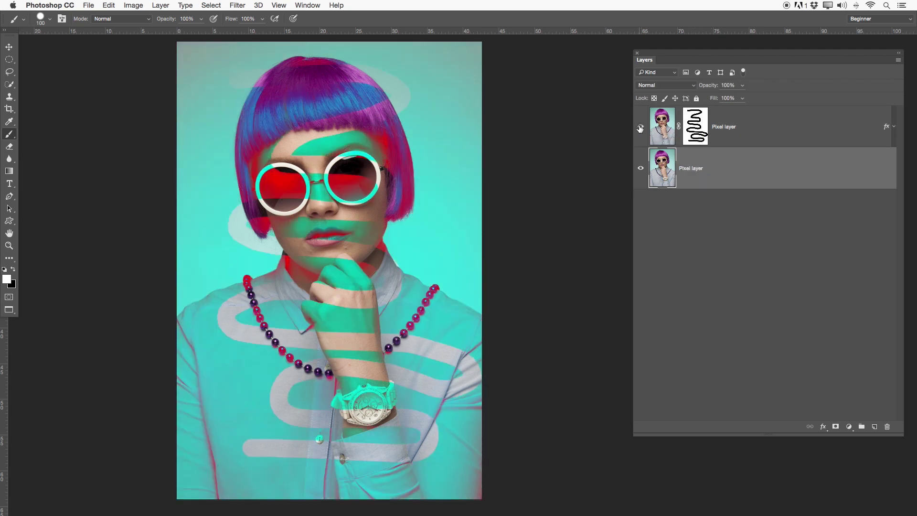
{"action": "left_click", "coordinate": [702, 123]}
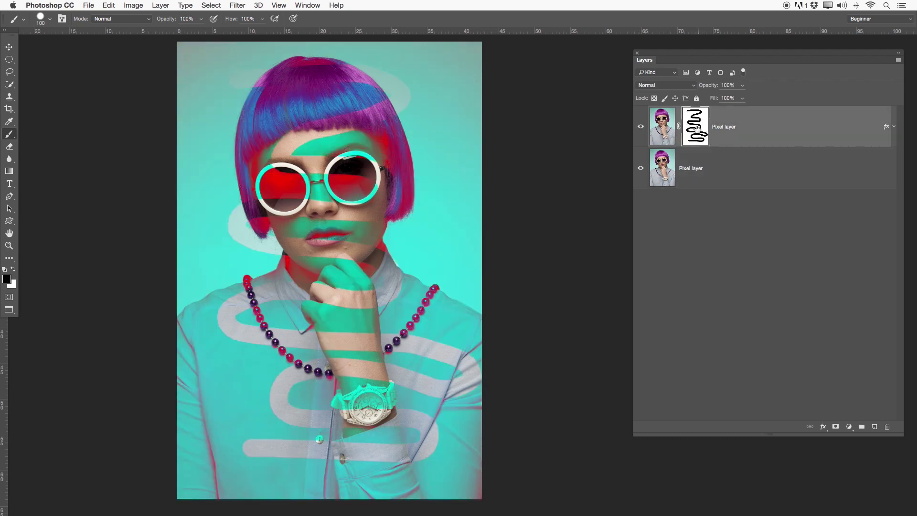
{"action": "left_click", "coordinate": [670, 133]}
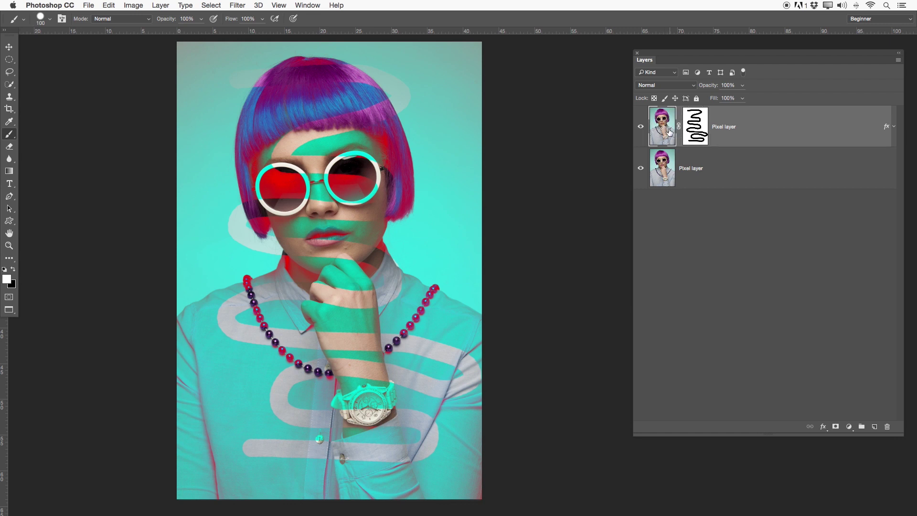
{"action": "left_click", "coordinate": [641, 127]}
{"action": "left_click", "coordinate": [667, 157]}
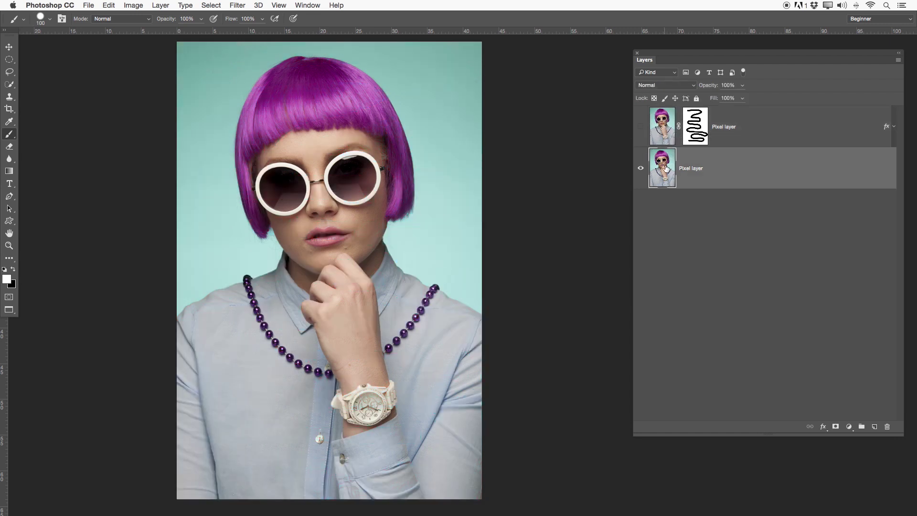
{"action": "left_click", "coordinate": [664, 130]}
{"action": "left_click", "coordinate": [642, 126]}
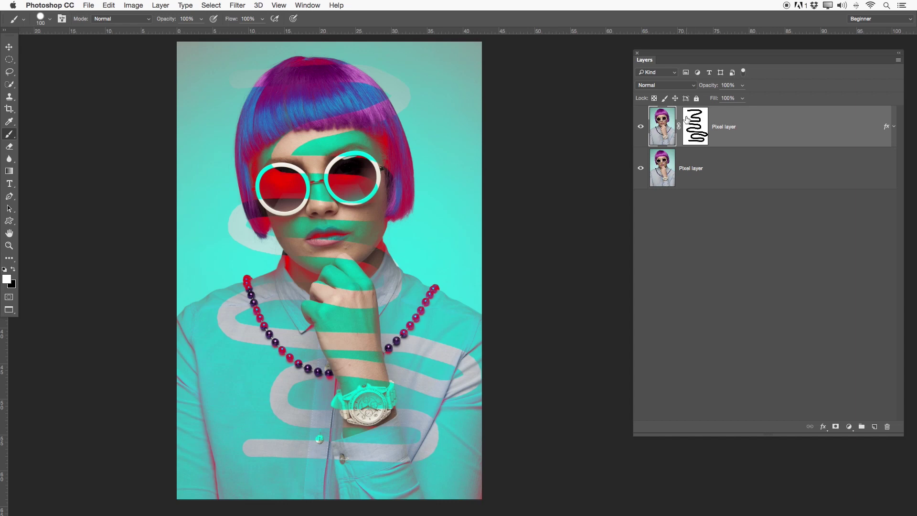
- Reset the upper layer's mask to solid white, and undo a test dab painted over the glasses on the layer image
{"action": "key", "text": "alt+BackSpace"}
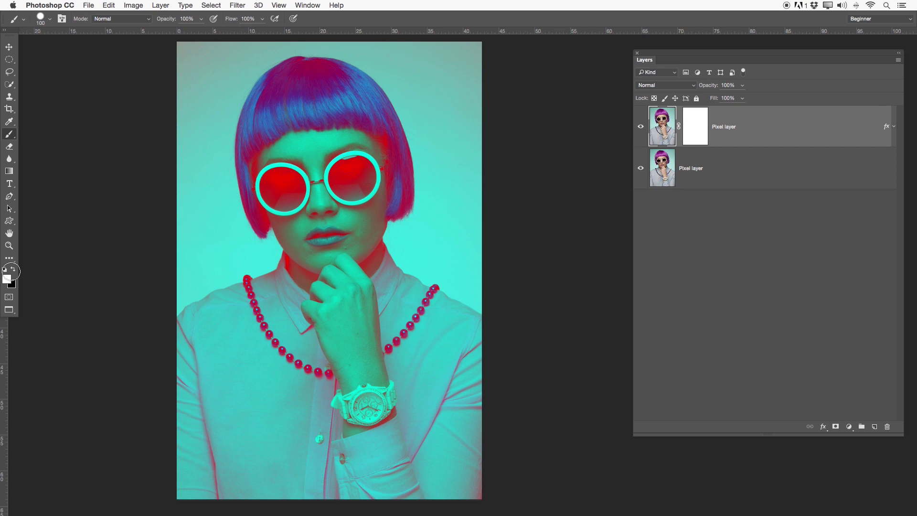
{"action": "left_click_drag", "start_coordinate": [298, 167], "coordinate": [312, 176]}
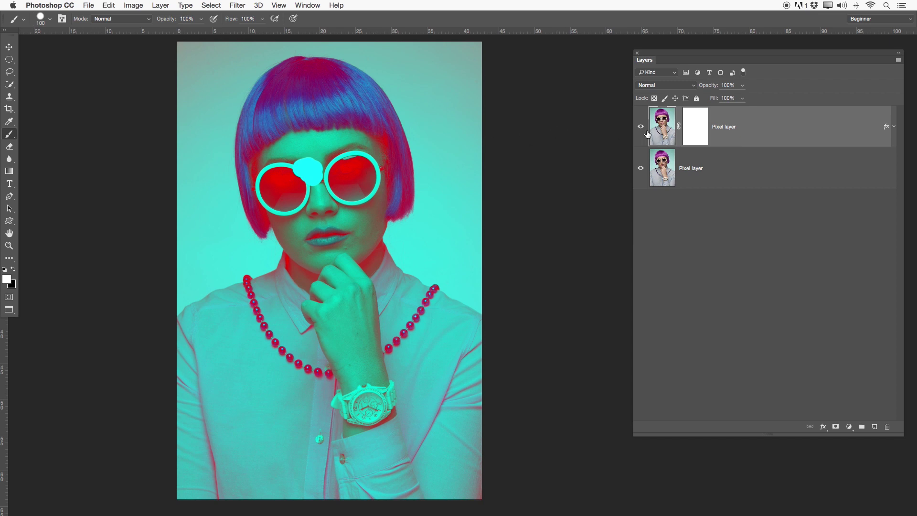
{"action": "key", "text": "ctrl+z"}
- Paint both sunglass lenses black on the upper layer's mask with the Brush
{"action": "left_click", "coordinate": [694, 125]}
{"action": "key", "text": "x"}
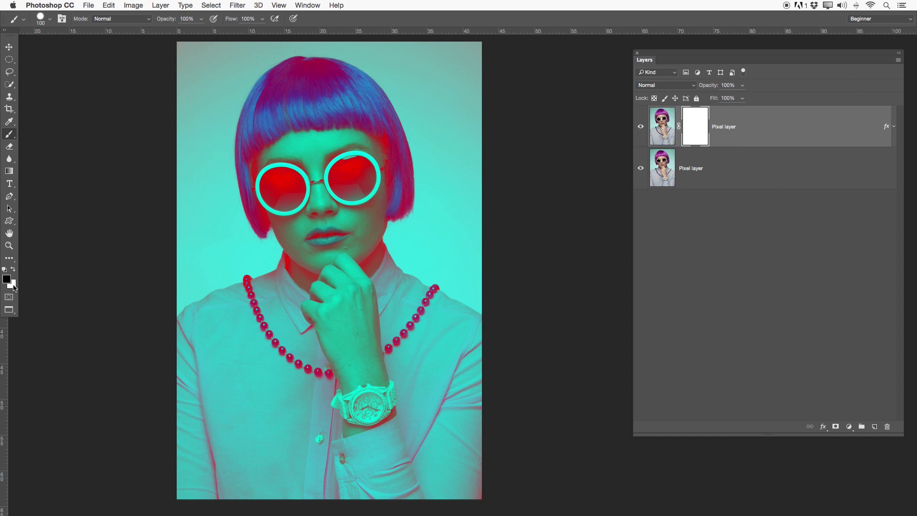
{"action": "mouse_move", "coordinate": [266, 185]}
{"action": "left_mouse_down"}
{"action": "mouse_move", "coordinate": [282, 174]}
{"action": "mouse_move", "coordinate": [267, 186]}
{"action": "mouse_move", "coordinate": [281, 193]}
{"action": "mouse_move", "coordinate": [286, 188]}
{"action": "mouse_move", "coordinate": [272, 193]}
{"action": "mouse_move", "coordinate": [290, 177]}
{"action": "mouse_move", "coordinate": [282, 191]}
{"action": "mouse_move", "coordinate": [335, 166]}
{"action": "mouse_move", "coordinate": [361, 195]}
{"action": "mouse_move", "coordinate": [359, 165]}
{"action": "mouse_move", "coordinate": [340, 170]}
{"action": "mouse_move", "coordinate": [375, 178]}
{"action": "mouse_move", "coordinate": [331, 184]}
{"action": "mouse_move", "coordinate": [330, 169]}
{"action": "left_mouse_up"}
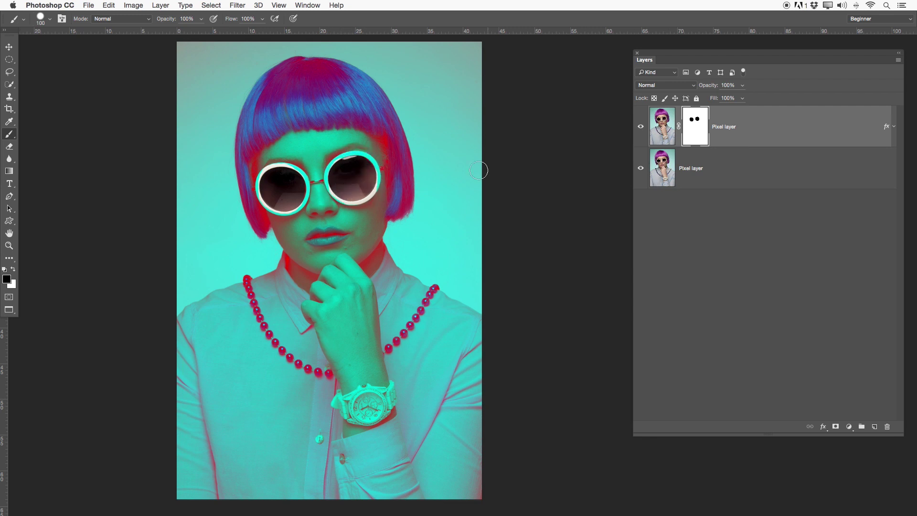
- Examine how the selection frame and the foreground color differ between the lower layer, the upper layer's image and its mask
{"action": "left_click", "coordinate": [673, 175]}
{"action": "key", "text": "x"}
{"action": "left_click", "coordinate": [639, 128]}
{"action": "left_click", "coordinate": [657, 125]}
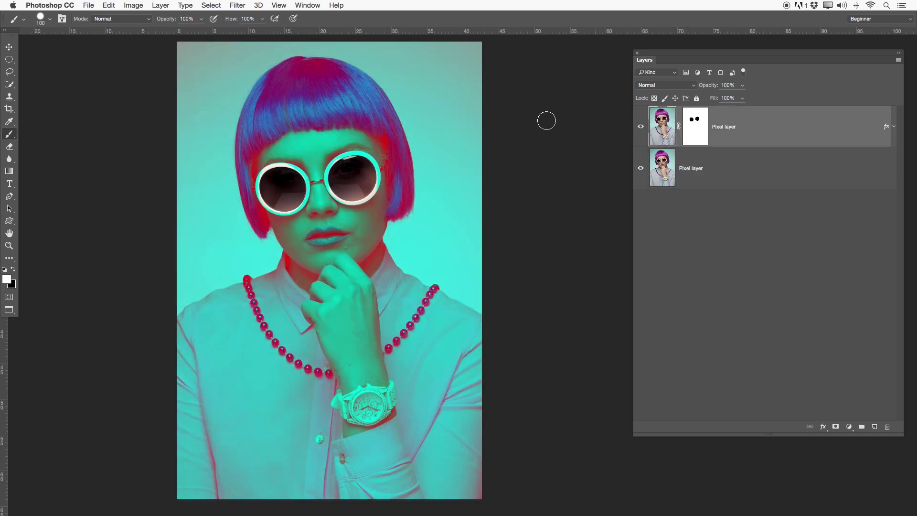
{"action": "left_click", "coordinate": [694, 127]}
{"action": "key", "text": "x"}
{"action": "left_click", "coordinate": [688, 165]}
{"action": "key", "text": "x"}
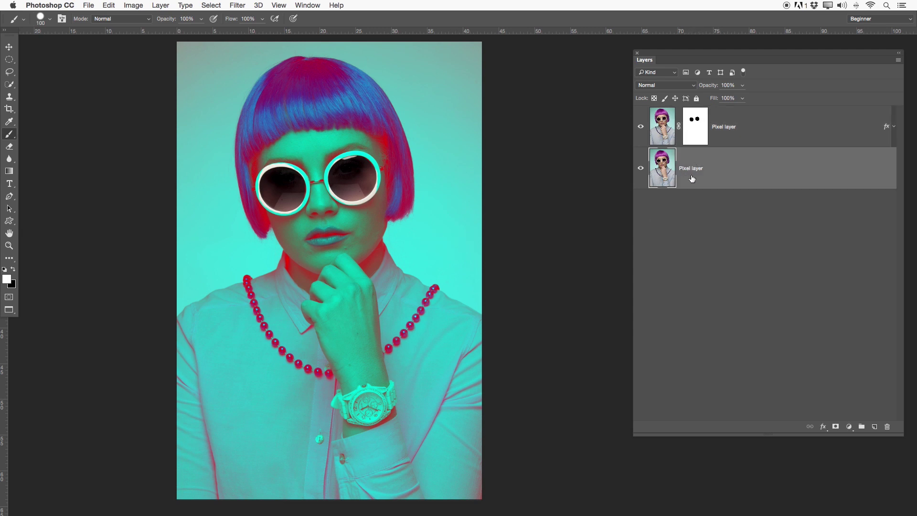
- Invert the upper layer's mask so the color effect applies only to the sunglass lenses
{"action": "left_click", "coordinate": [694, 125]}
{"action": "key", "text": "x"}
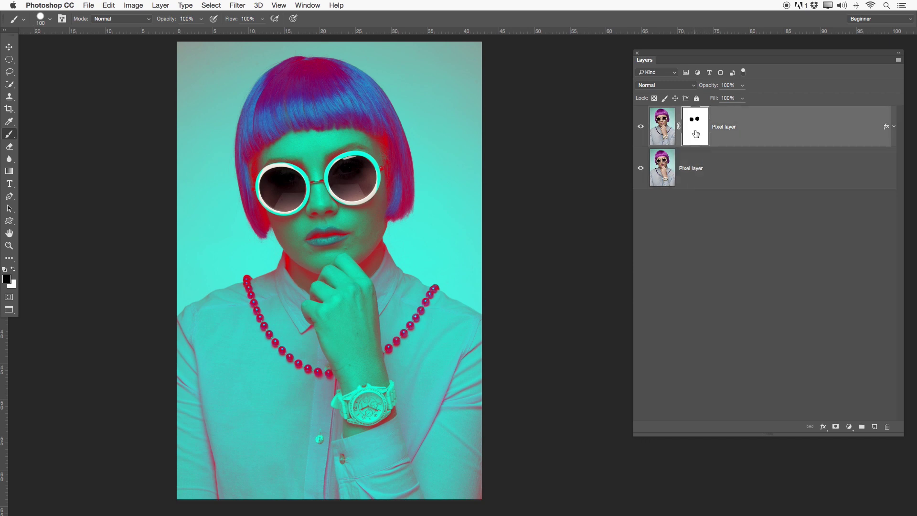
{"action": "key", "text": "super+i"}
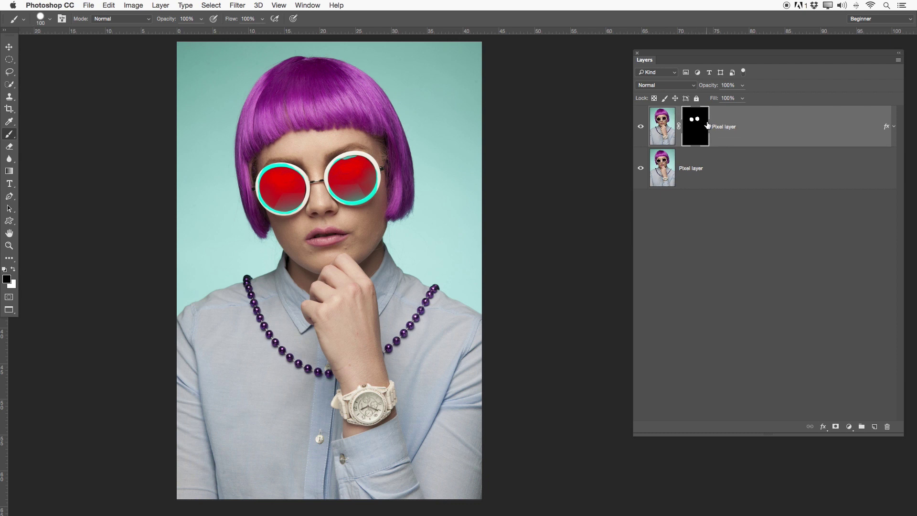
- Replace the upper layer's mask with one made from an elliptical selection around the sunglass lens on the image's left, and invert it
{"action": "right_click", "coordinate": [692, 118]}
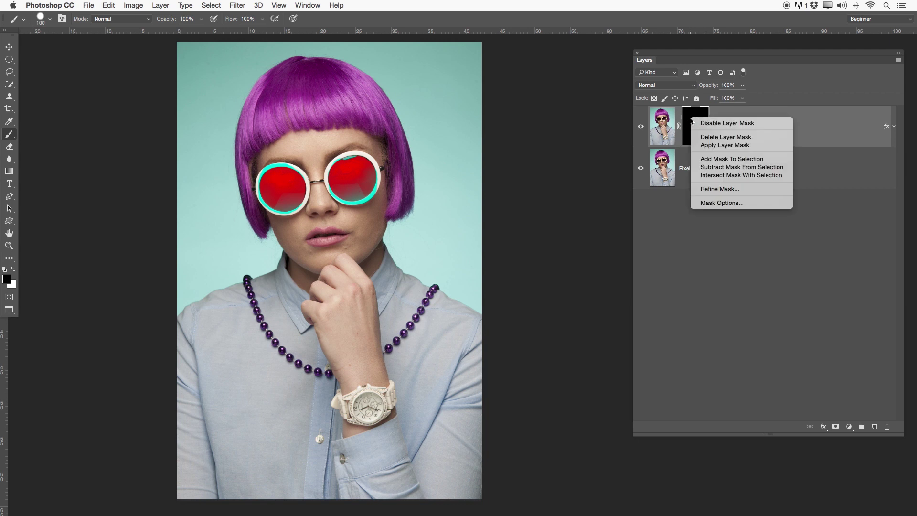
{"action": "left_click", "coordinate": [709, 136]}
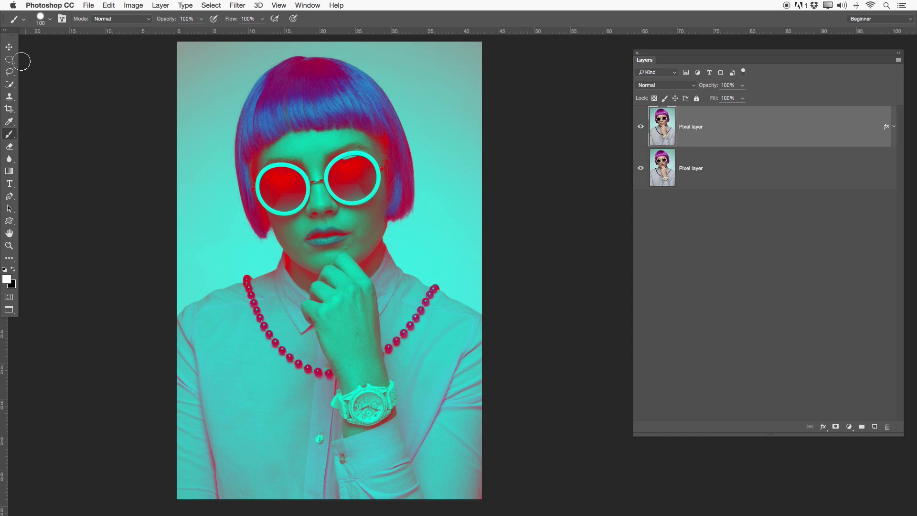
{"action": "left_click", "coordinate": [11, 60]}
{"action": "left_click_drag", "start_coordinate": [260, 164], "coordinate": [296, 185]}
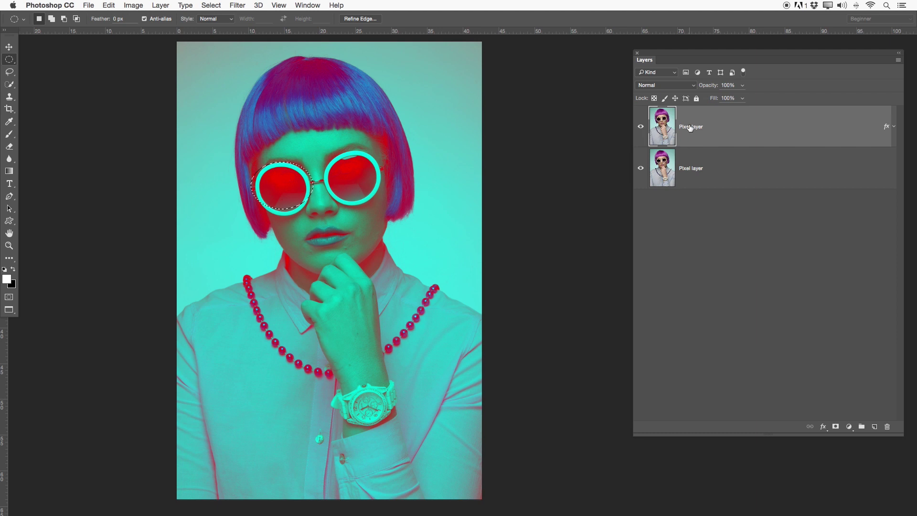
{"action": "left_click", "coordinate": [836, 426]}
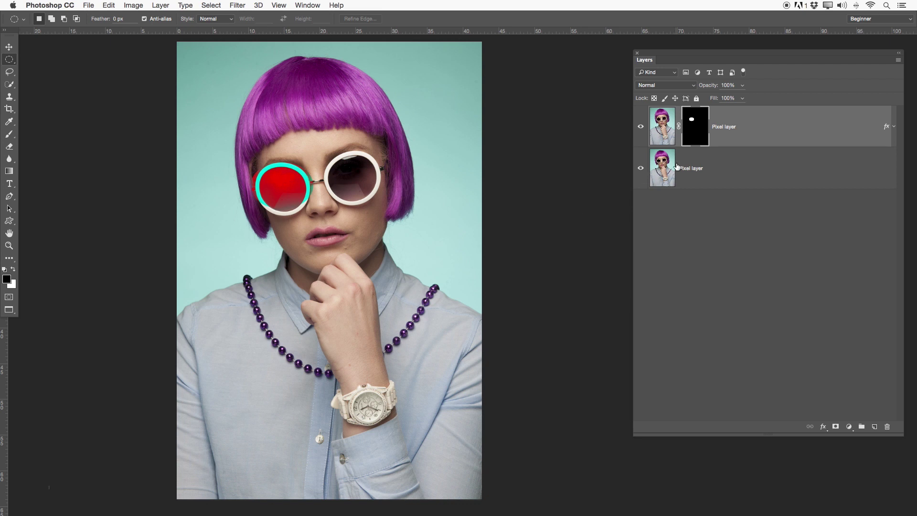
{"action": "key", "text": "ctrl+i"}
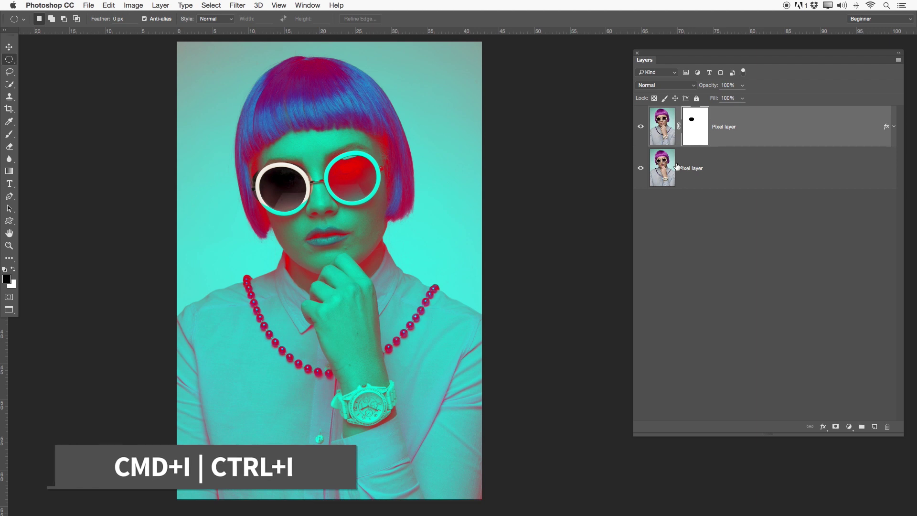
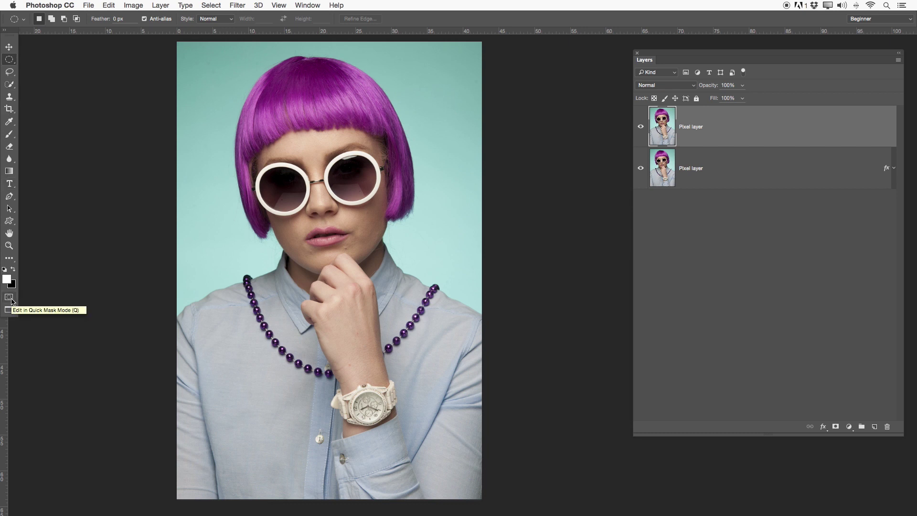
- Open the Quick Mask options and accept the Masked Areas setting with the red color at 50% opacity
{"action": "left_click", "coordinate": [8, 297]}
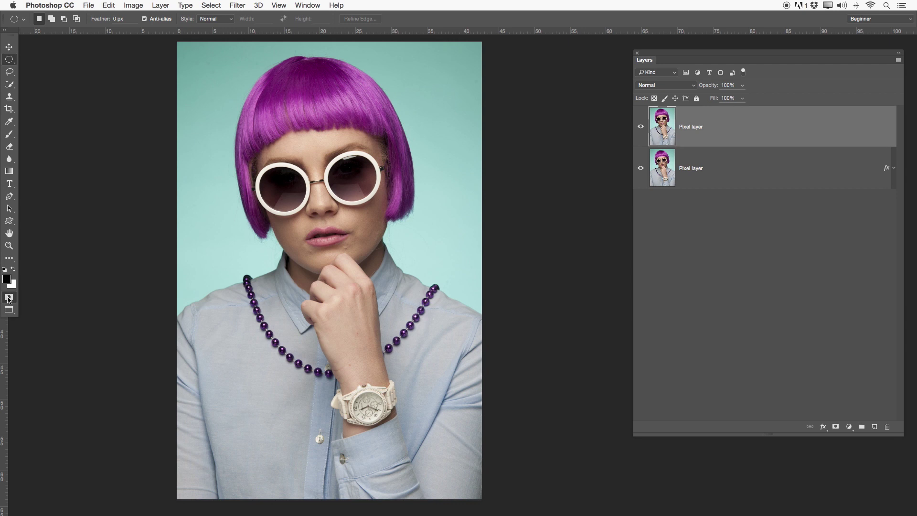
{"action": "double_click", "coordinate": [8, 296]}
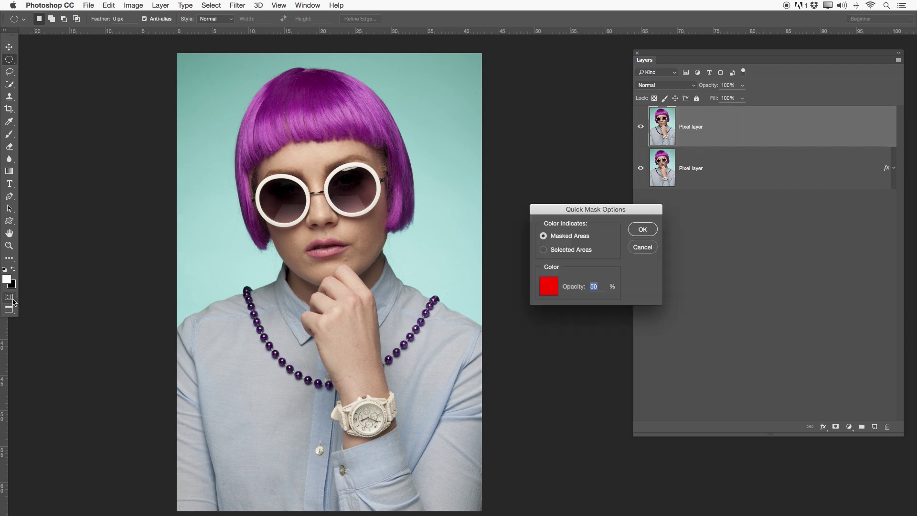
{"action": "left_click_drag", "start_coordinate": [555, 209], "coordinate": [516, 199]}
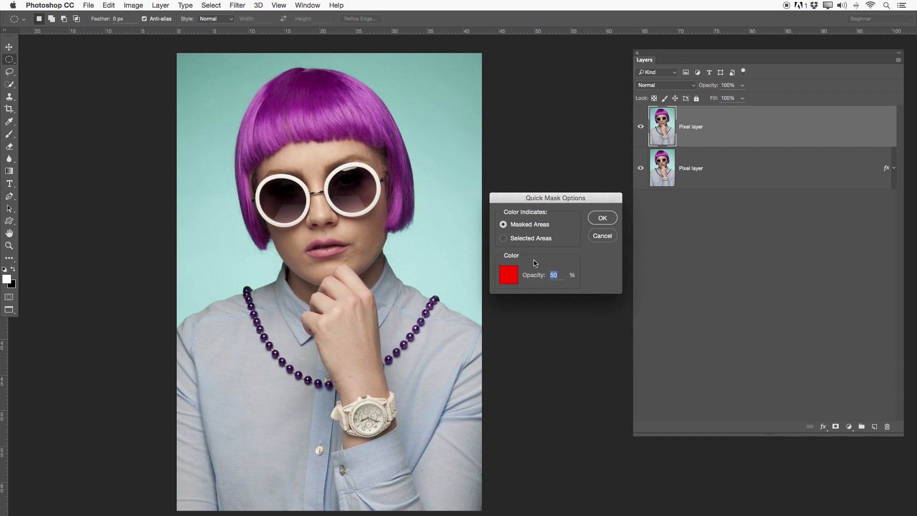
{"action": "left_click", "coordinate": [610, 218]}
- Paint both sunglass lenses and the watch face black in Quick Mask mode with the Brush
{"action": "left_click", "coordinate": [9, 296]}
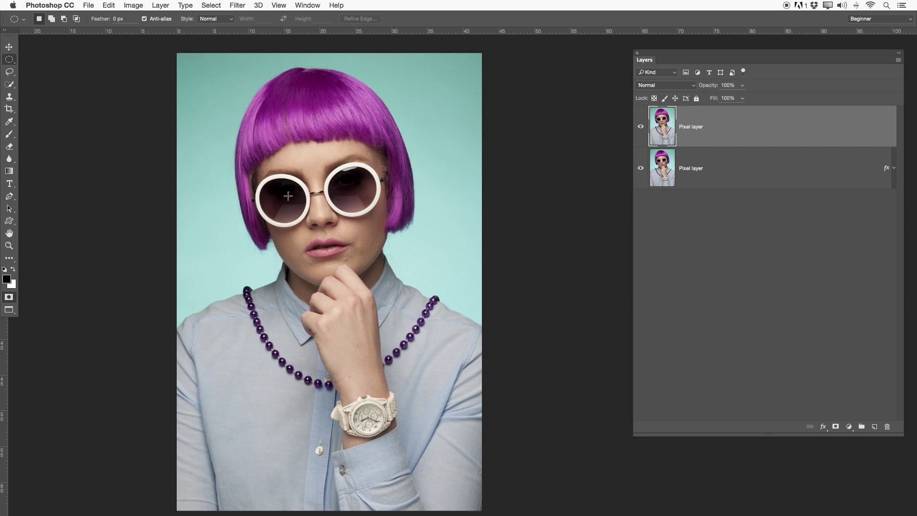
{"action": "left_click_drag", "start_coordinate": [284, 195], "coordinate": [285, 222]}
{"action": "left_click", "coordinate": [292, 215]}
{"action": "left_click", "coordinate": [9, 297]}
{"action": "key", "text": "b"}
{"action": "left_click", "coordinate": [9, 295]}
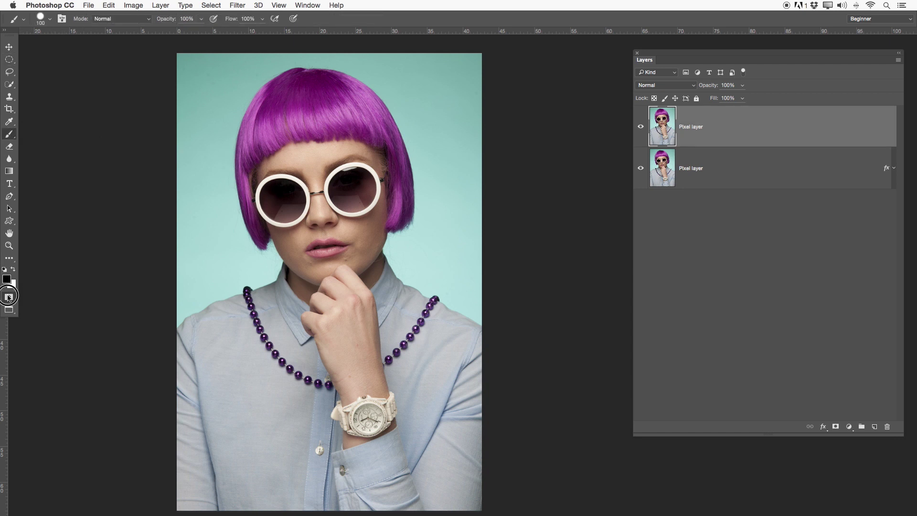
{"action": "mouse_move", "coordinate": [286, 190]}
{"action": "left_mouse_down"}
{"action": "mouse_move", "coordinate": [271, 210]}
{"action": "mouse_move", "coordinate": [286, 196]}
{"action": "mouse_move", "coordinate": [279, 212]}
{"action": "mouse_move", "coordinate": [303, 221]}
{"action": "mouse_move", "coordinate": [302, 196]}
{"action": "mouse_move", "coordinate": [280, 196]}
{"action": "left_mouse_up"}
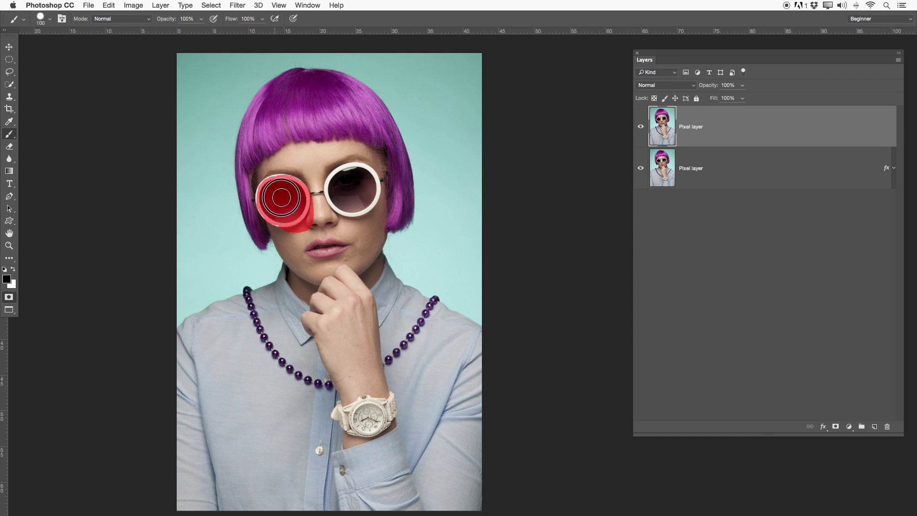
{"action": "mouse_move", "coordinate": [339, 187]}
{"action": "left_mouse_down"}
{"action": "mouse_move", "coordinate": [361, 173]}
{"action": "mouse_move", "coordinate": [344, 174]}
{"action": "mouse_move", "coordinate": [334, 191]}
{"action": "mouse_move", "coordinate": [347, 199]}
{"action": "mouse_move", "coordinate": [363, 185]}
{"action": "mouse_move", "coordinate": [345, 197]}
{"action": "mouse_move", "coordinate": [360, 212]}
{"action": "mouse_move", "coordinate": [370, 189]}
{"action": "mouse_move", "coordinate": [350, 201]}
{"action": "mouse_move", "coordinate": [371, 182]}
{"action": "mouse_move", "coordinate": [343, 191]}
{"action": "mouse_move", "coordinate": [358, 177]}
{"action": "mouse_move", "coordinate": [345, 197]}
{"action": "mouse_move", "coordinate": [347, 185]}
{"action": "mouse_move", "coordinate": [367, 187]}
{"action": "mouse_move", "coordinate": [347, 182]}
{"action": "mouse_move", "coordinate": [344, 199]}
{"action": "mouse_move", "coordinate": [355, 198]}
{"action": "mouse_move", "coordinate": [341, 202]}
{"action": "mouse_move", "coordinate": [338, 179]}
{"action": "mouse_move", "coordinate": [358, 173]}
{"action": "mouse_move", "coordinate": [371, 191]}
{"action": "mouse_move", "coordinate": [336, 197]}
{"action": "mouse_move", "coordinate": [359, 186]}
{"action": "left_mouse_up"}
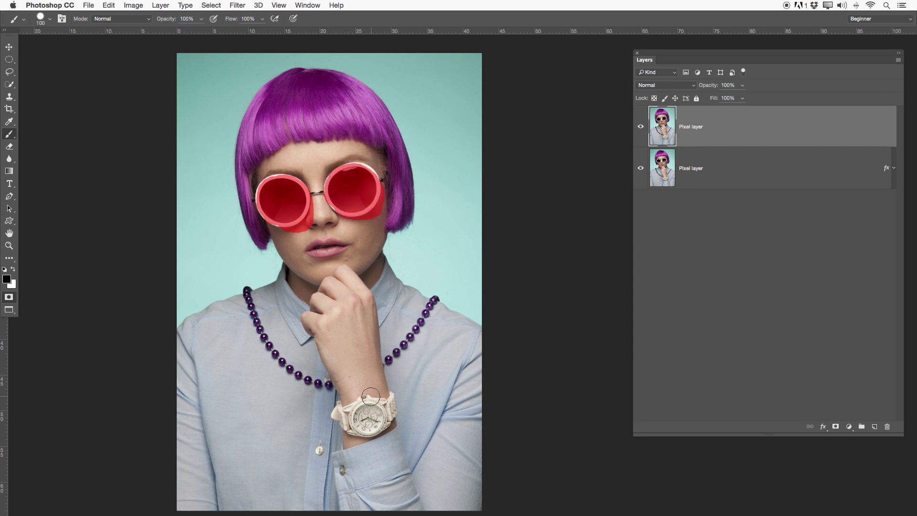
{"action": "mouse_move", "coordinate": [368, 412]}
{"action": "left_mouse_down"}
{"action": "mouse_move", "coordinate": [359, 419]}
{"action": "mouse_move", "coordinate": [374, 416]}
{"action": "mouse_move", "coordinate": [364, 419]}
{"action": "left_mouse_up"}
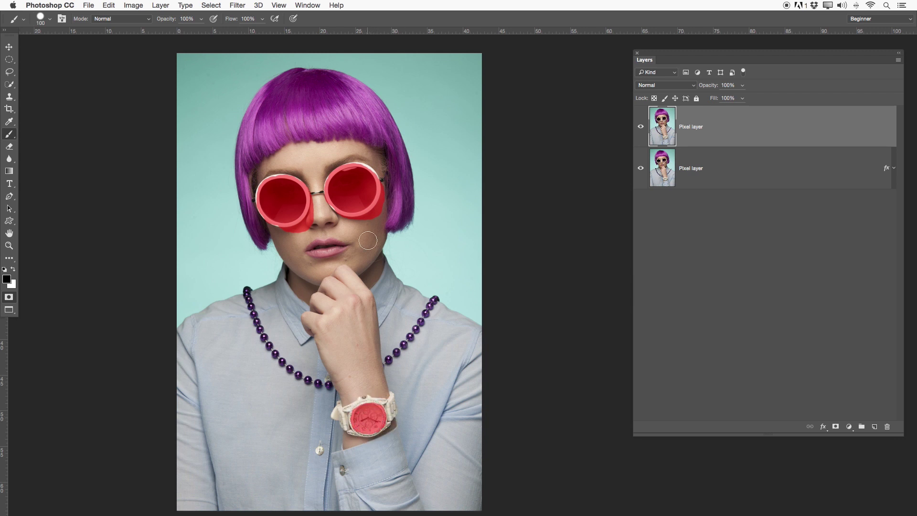
- Leave Quick Mask mode and turn the resulting selection into a layer mask on the upper layer
{"action": "left_click", "coordinate": [836, 426]}
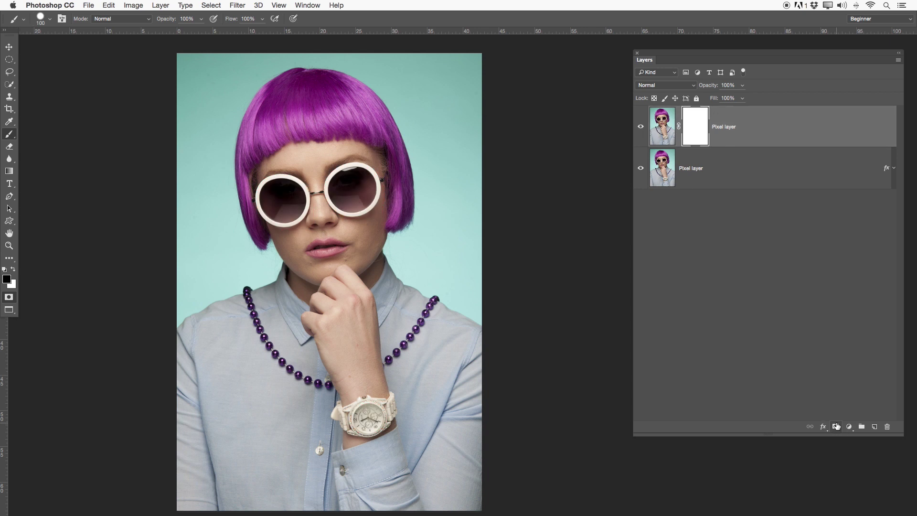
{"action": "key", "text": "super+z"}
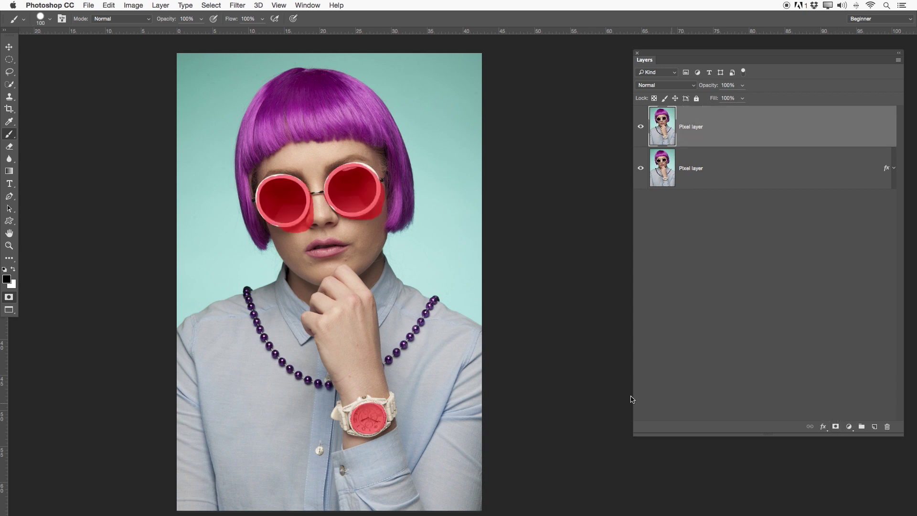
{"action": "left_click", "coordinate": [9, 298]}
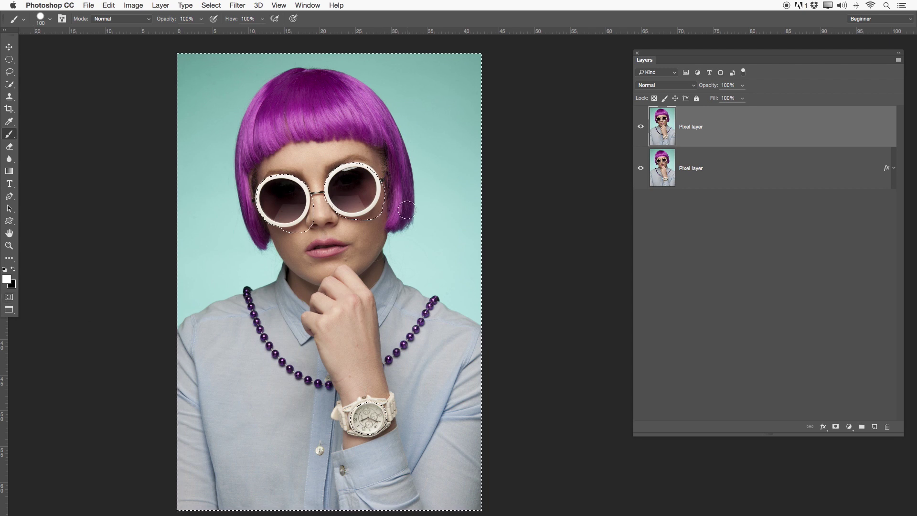
{"action": "left_click", "coordinate": [836, 426]}
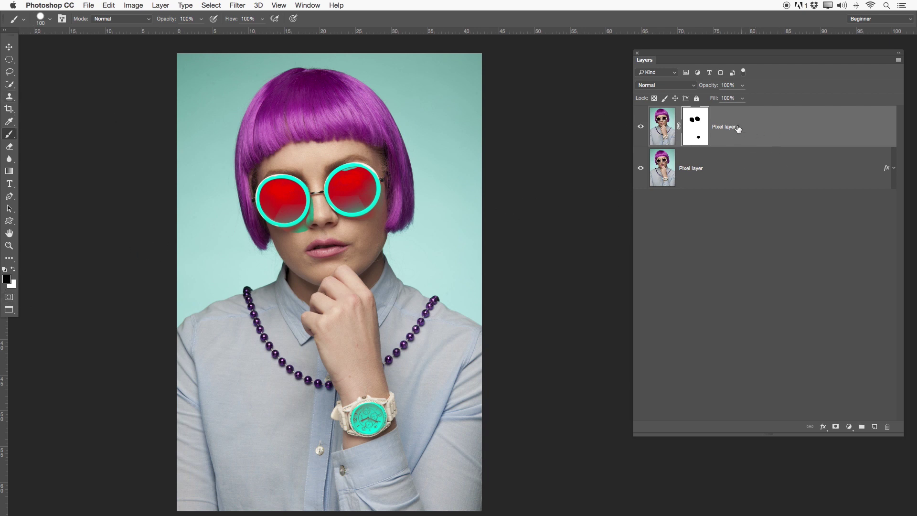
- Delete the upper layer's mask and return the color-effect layer to the top of the stack
{"action": "right_click", "coordinate": [721, 125]}
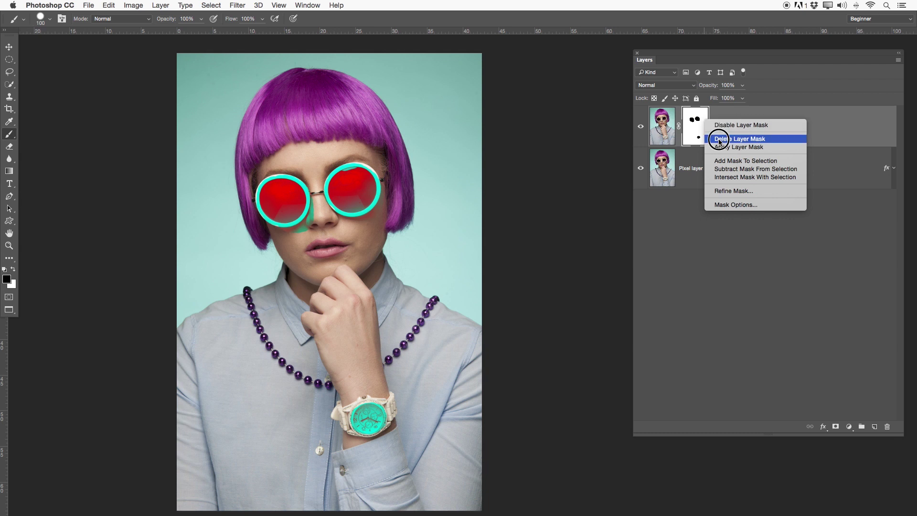
{"action": "left_click", "coordinate": [712, 137]}
{"action": "left_click", "coordinate": [835, 425]}
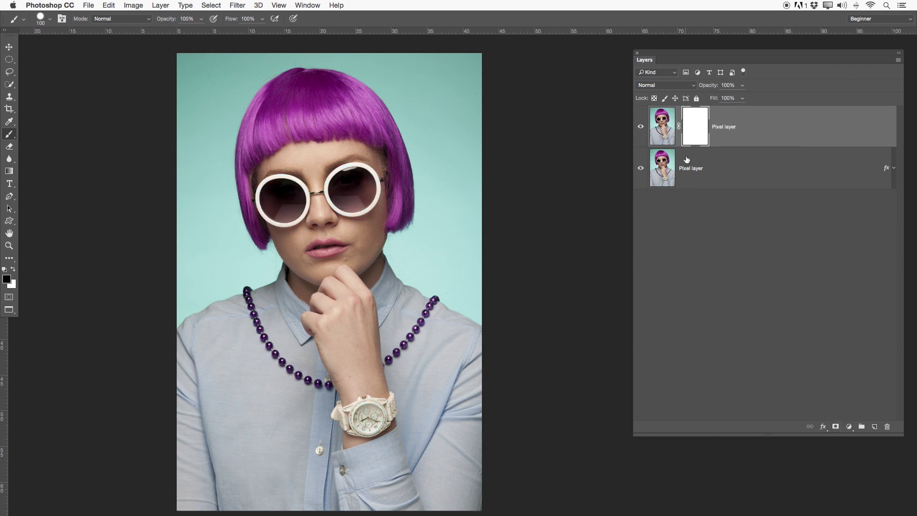
{"action": "left_click_drag", "start_coordinate": [679, 127], "coordinate": [671, 172]}
{"action": "left_click", "coordinate": [679, 127]}
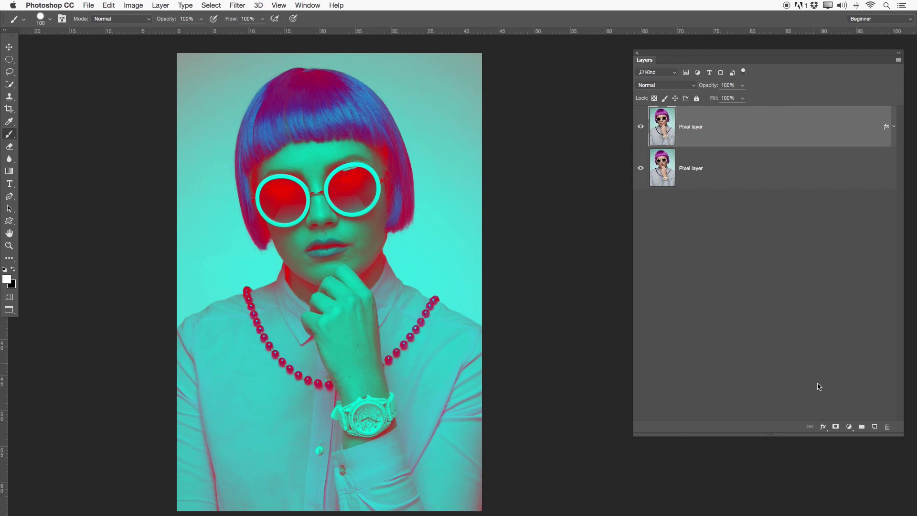
- Add a white mask to the color-effect layer and fill a wide ellipse on it with black, from the lenses down to the upper chest
{"action": "left_click", "coordinate": [836, 427]}
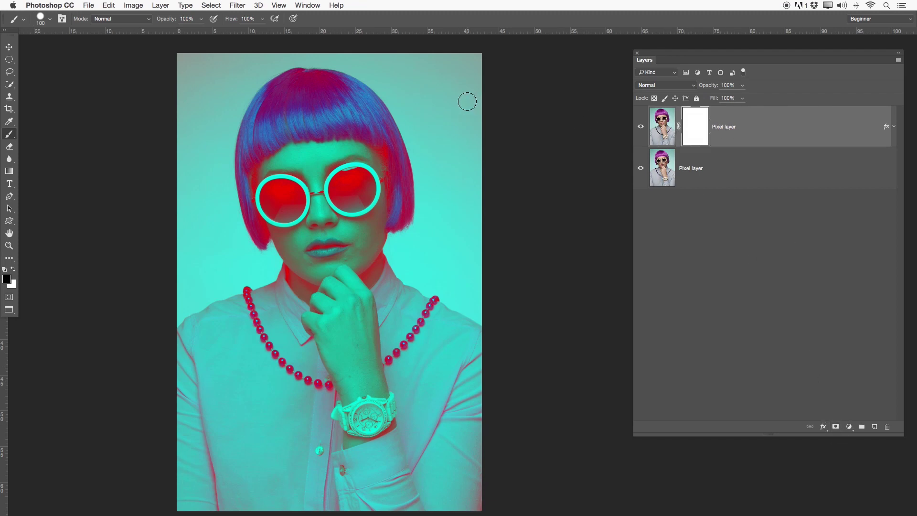
{"action": "key", "text": "m"}
{"action": "mouse_move", "coordinate": [157, 179]}
{"action": "left_mouse_down"}
{"action": "mouse_move", "coordinate": [283, 234]}
{"action": "mouse_move", "coordinate": [520, 310]}
{"action": "mouse_move", "coordinate": [529, 335]}
{"action": "left_mouse_up"}
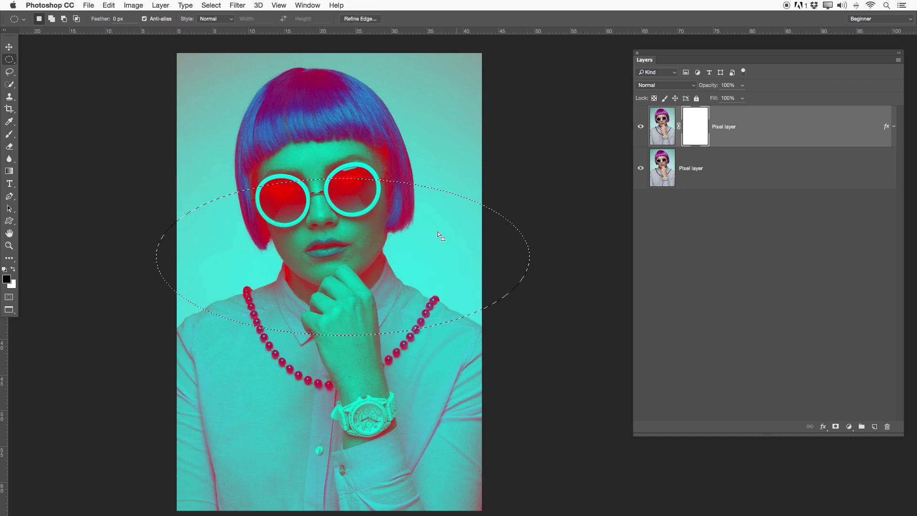
{"action": "right_click", "coordinate": [325, 238]}
{"action": "left_click", "coordinate": [353, 353]}
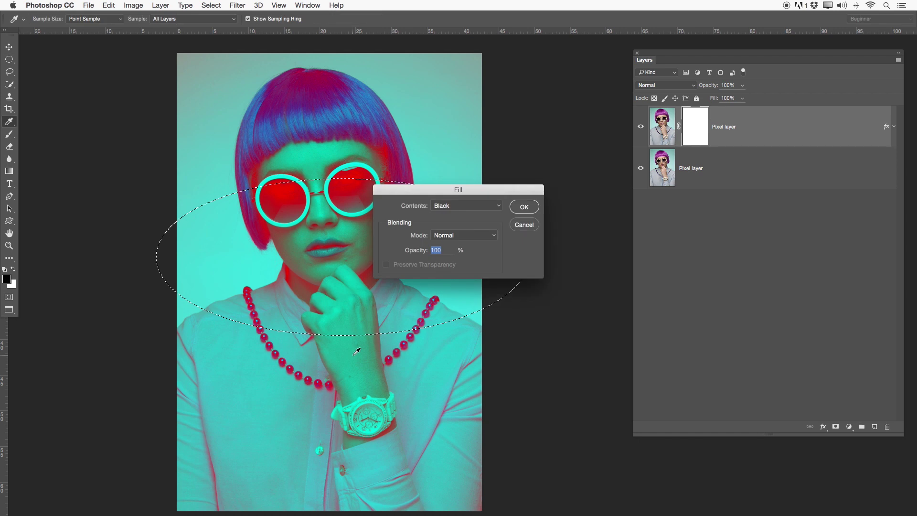
{"action": "key", "text": "Return"}
{"action": "key", "text": "ctrl+d"}
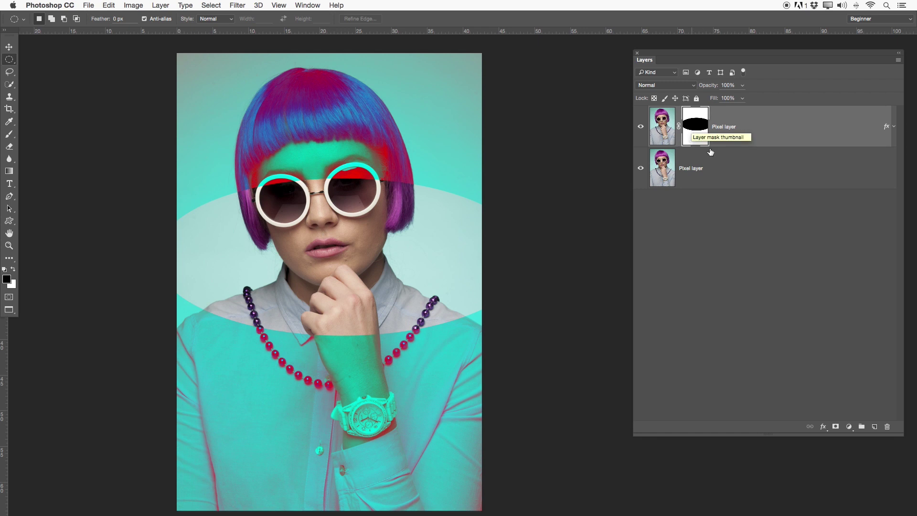
- Disable and re-enable the upper layer's elliptical mask twice to compare the portrait with and without masking
{"action": "right_click", "coordinate": [694, 132]}
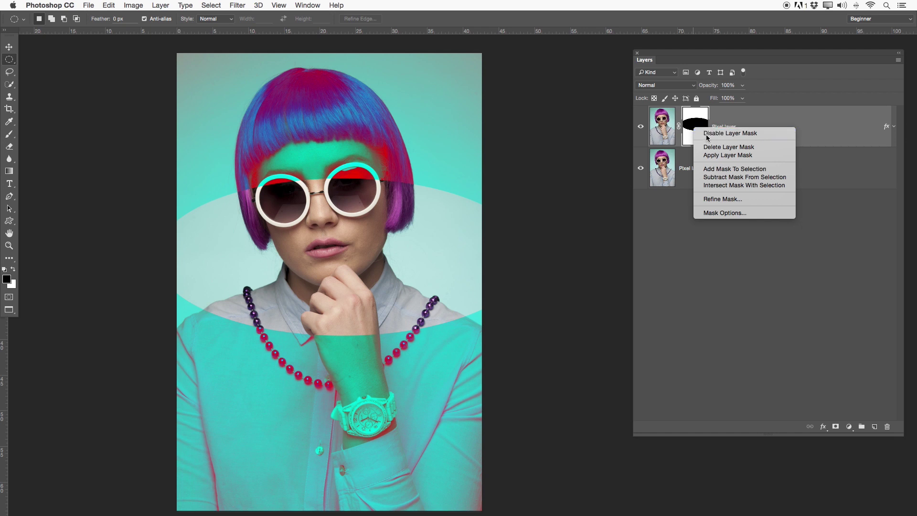
{"action": "left_click", "coordinate": [698, 134]}
{"action": "left_click", "coordinate": [642, 127]}
{"action": "left_click", "coordinate": [643, 127]}
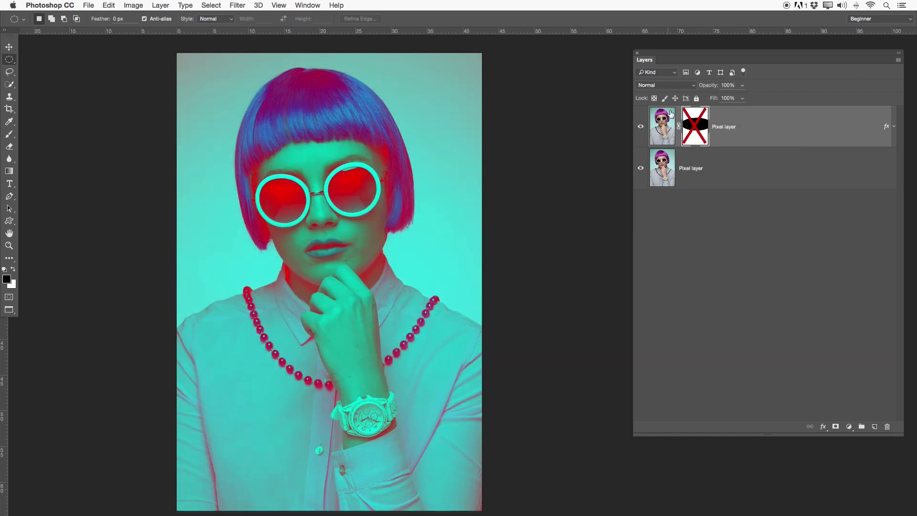
{"action": "left_click", "coordinate": [655, 123]}
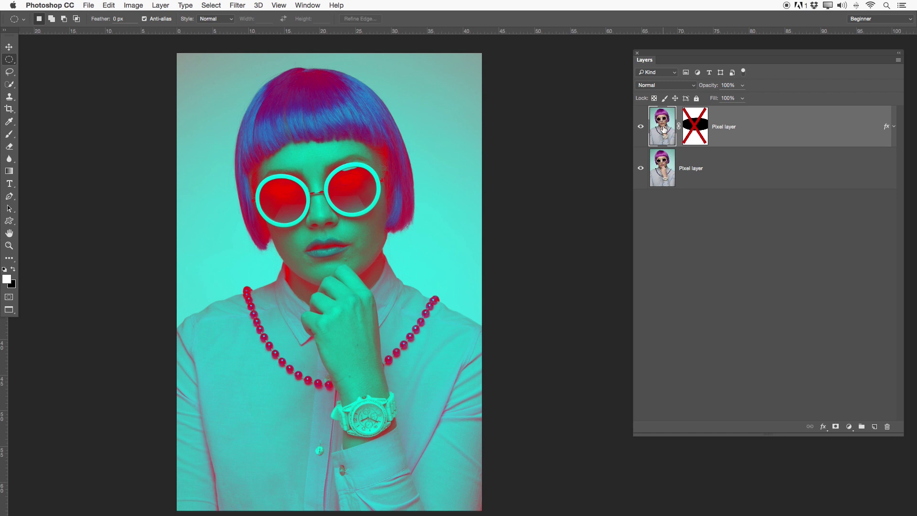
{"action": "left_click", "coordinate": [694, 125], "text": "shift"}
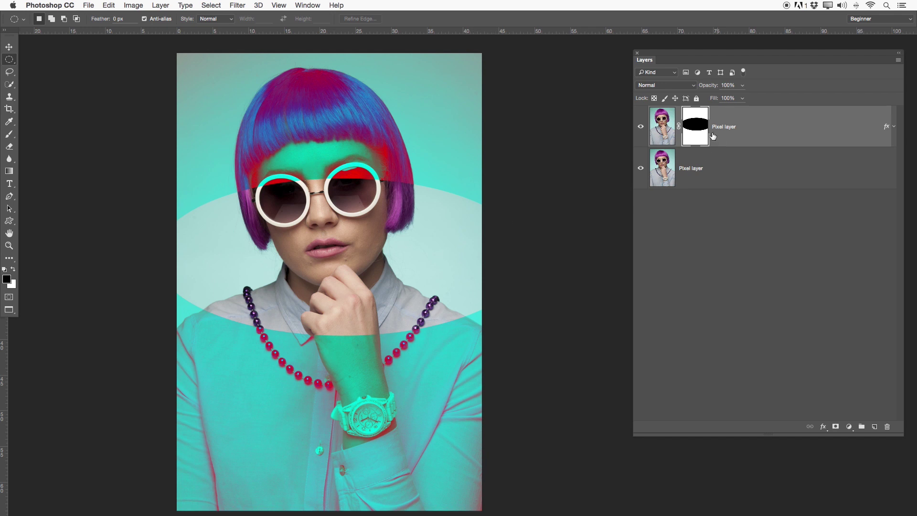
{"action": "right_click", "coordinate": [697, 127]}
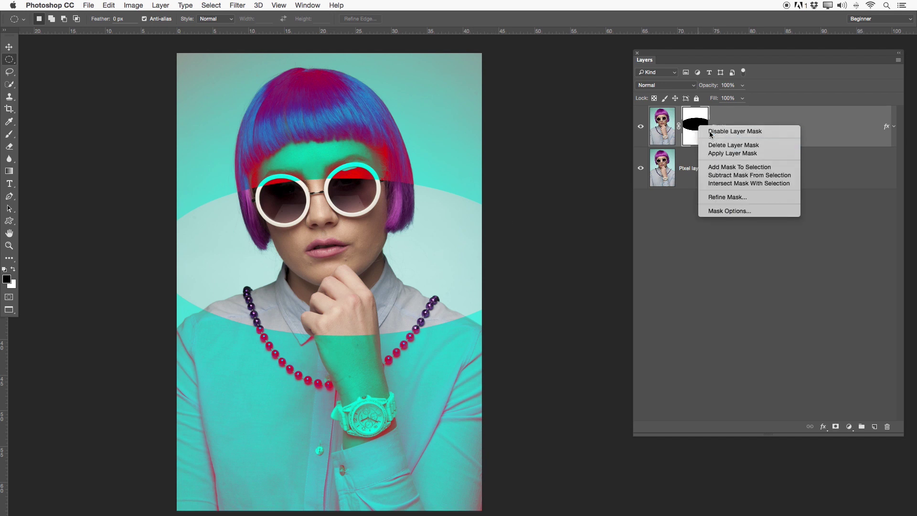
{"action": "left_click", "coordinate": [702, 132]}
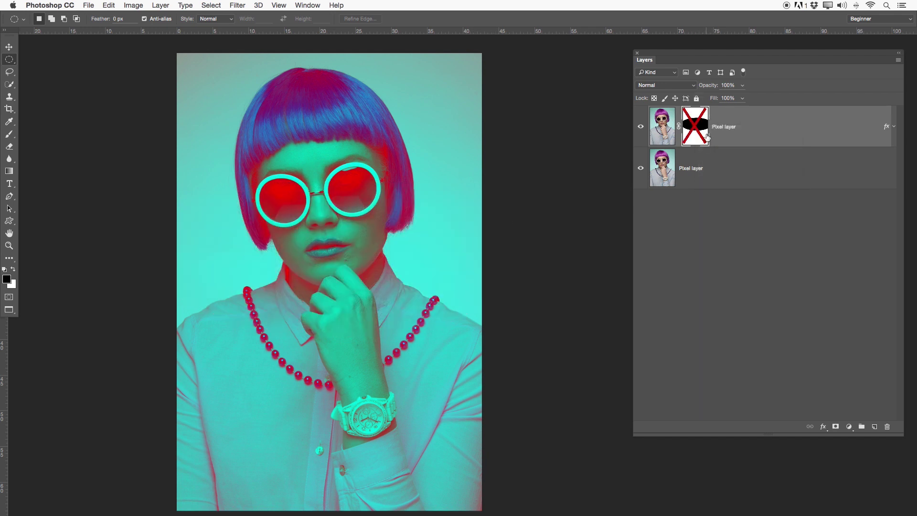
{"action": "left_click", "coordinate": [686, 124], "text": "shift"}
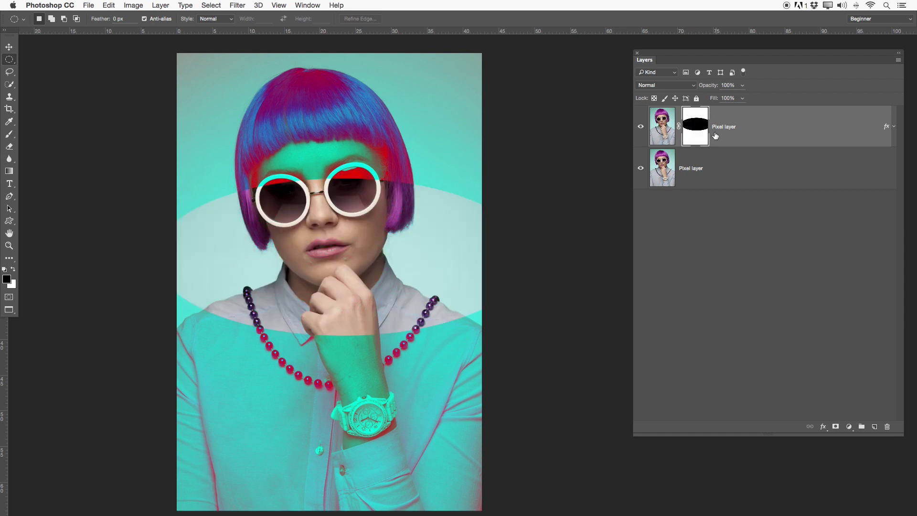
- Open the layer mask's display options and accept the red overlay color at 50% opacity
{"action": "right_click", "coordinate": [702, 130]}
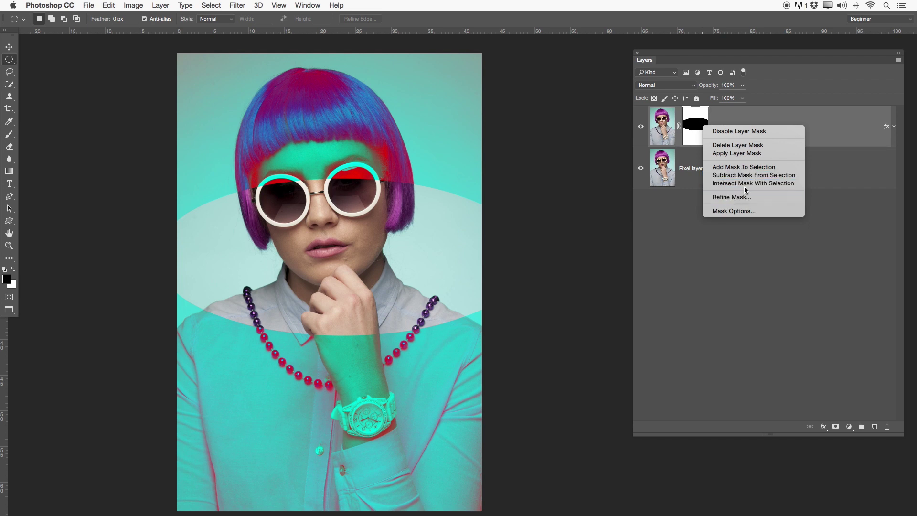
{"action": "left_click", "coordinate": [739, 211]}
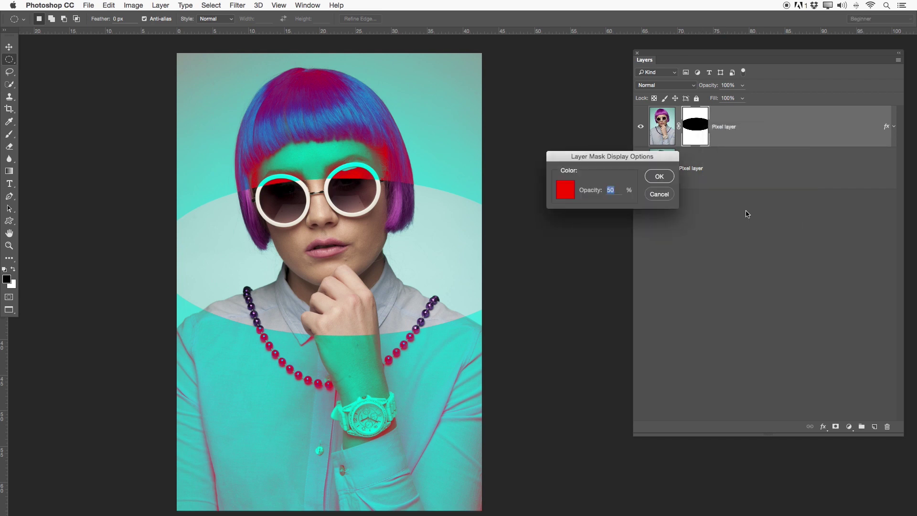
{"action": "left_click", "coordinate": [658, 177]}
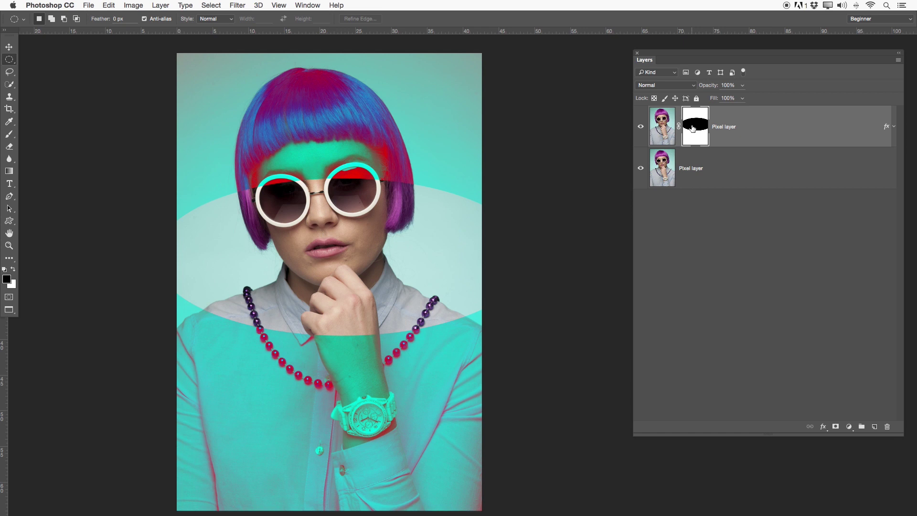
- Copy the upper layer's elliptical mask onto the lower portrait layer and invert the copied mask
{"action": "left_click_drag", "start_coordinate": [690, 132], "coordinate": [704, 165]}
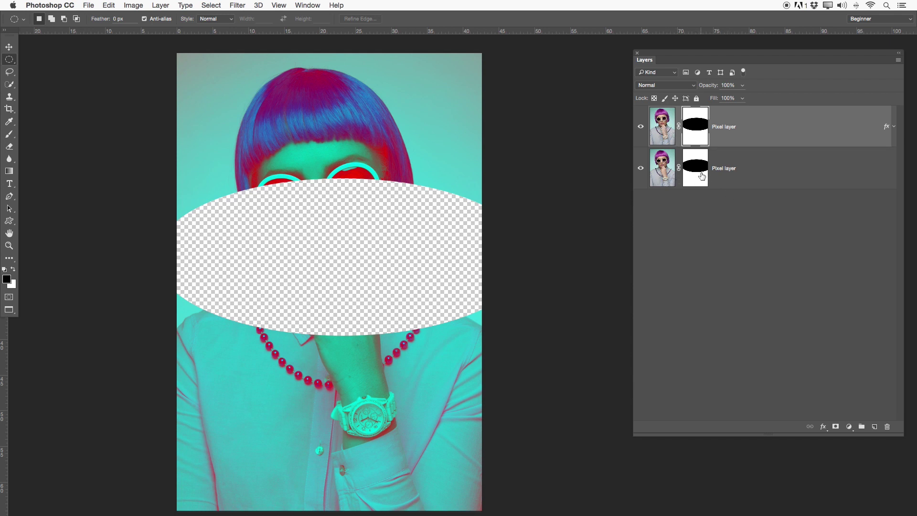
{"action": "key", "text": "x"}
{"action": "left_click", "coordinate": [667, 213]}
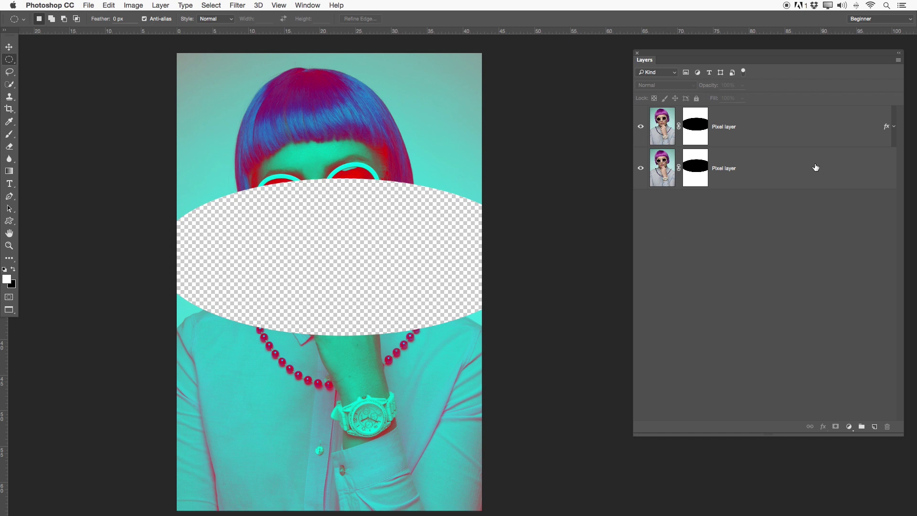
{"action": "left_click", "coordinate": [694, 174]}
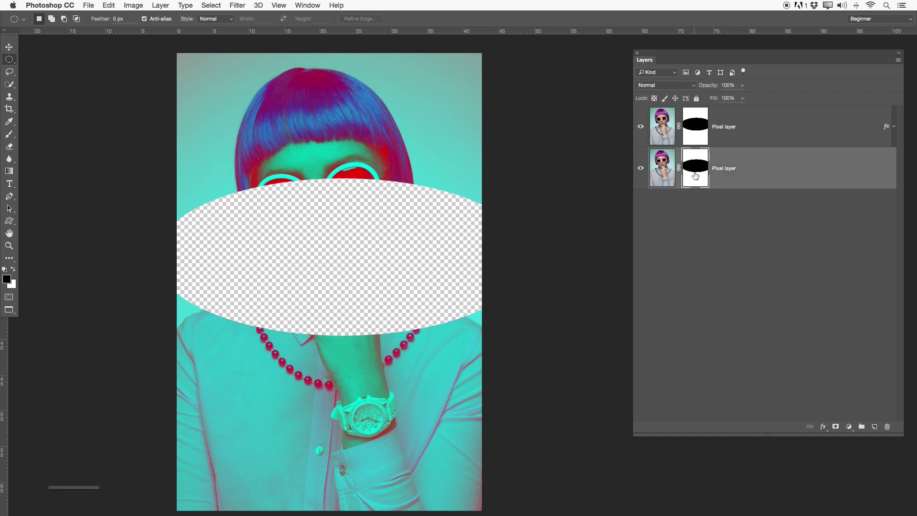
{"action": "key", "text": "super+i"}
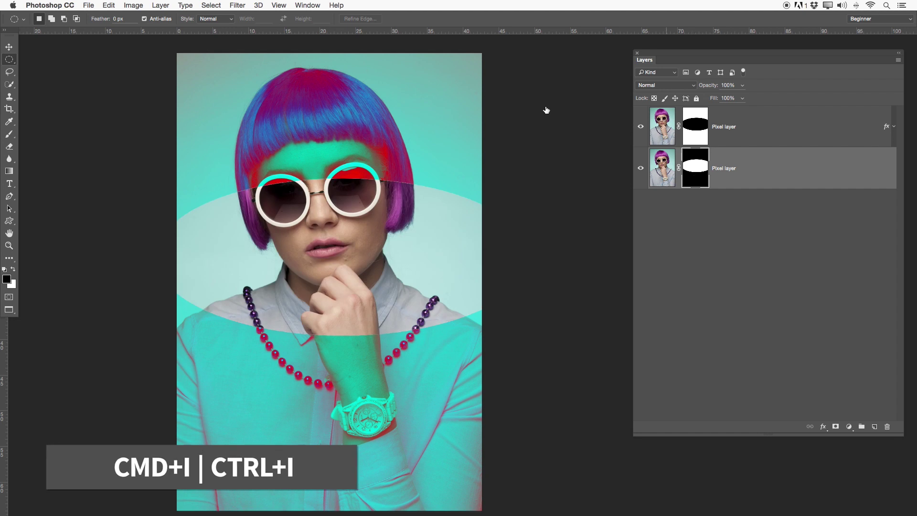
- Delete the inverted mask from the lower portrait layer, leaving the upper layer's mask in place
{"action": "left_click", "coordinate": [674, 136]}
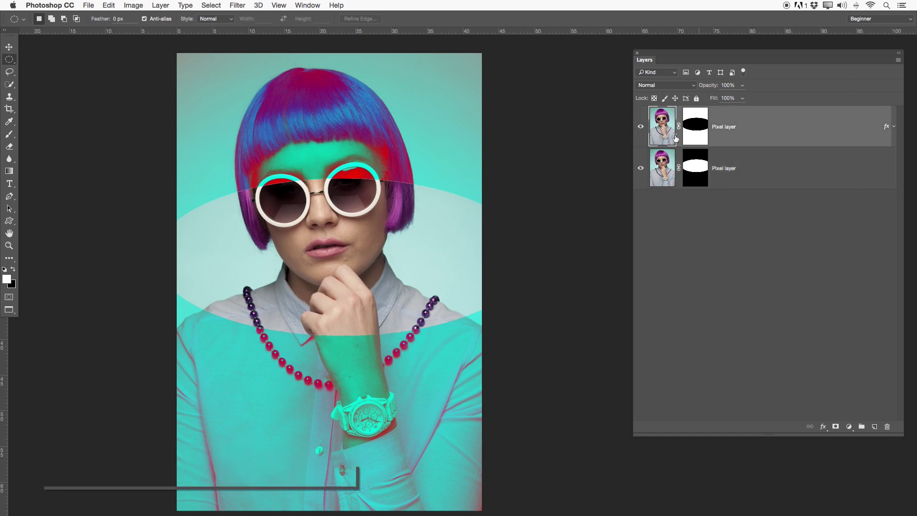
{"action": "left_click", "coordinate": [695, 159]}
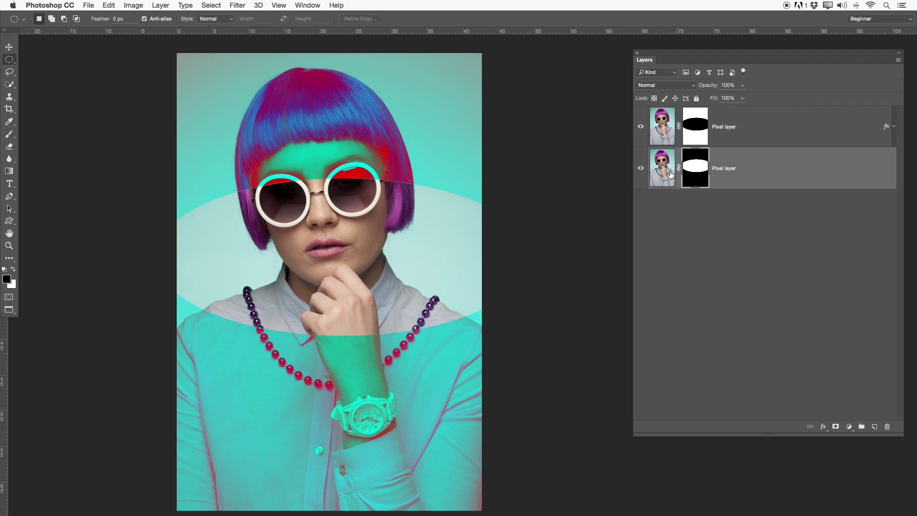
{"action": "right_click", "coordinate": [700, 169]}
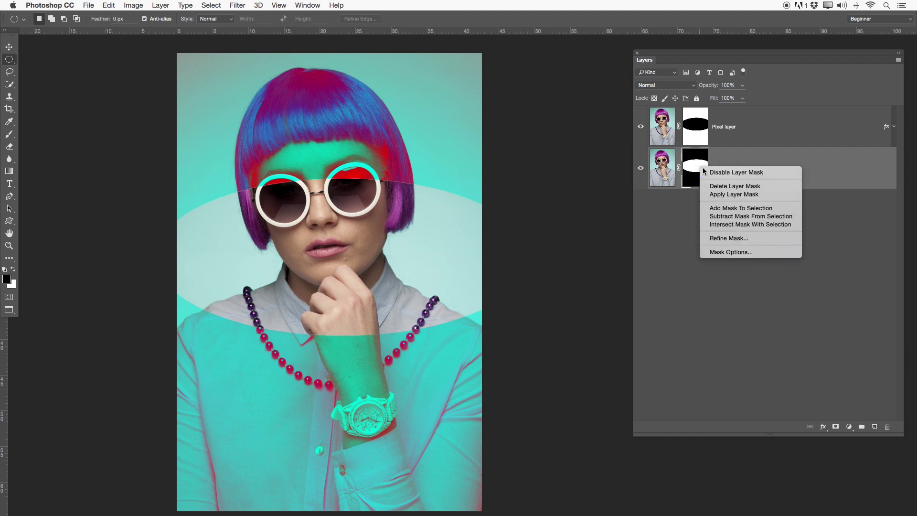
{"action": "left_click", "coordinate": [725, 190]}
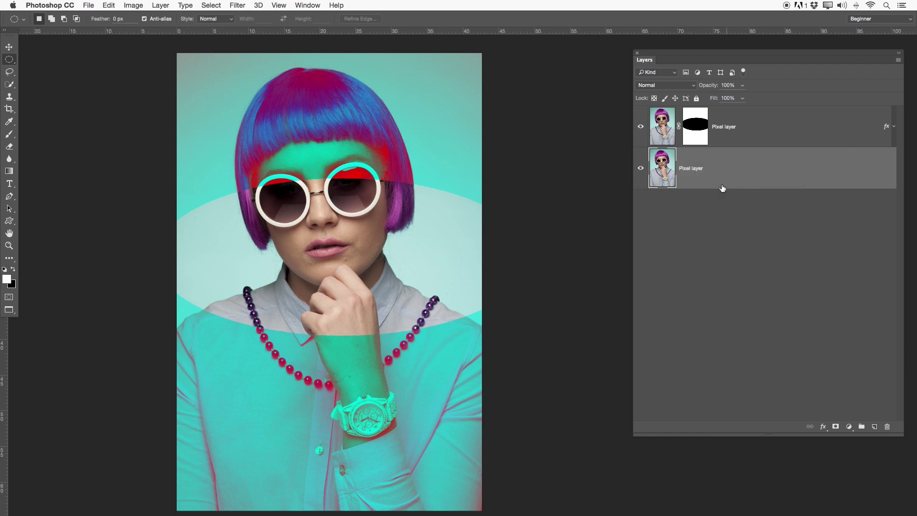
- Hide and show the upper color-effect layer to compare the portrait with and without it
{"action": "left_click", "coordinate": [640, 126]}
{"action": "left_click", "coordinate": [640, 127]}
- Clip the color-effect layer to the portrait layer below, release the clipping again and select the upper layer's elliptical mask
{"action": "left_click", "coordinate": [664, 144], "text": "alt"}
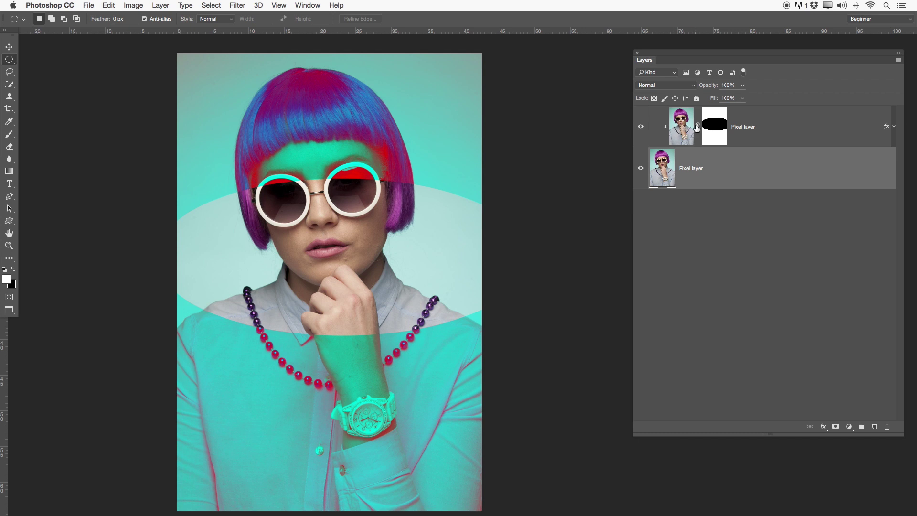
{"action": "left_click_drag", "start_coordinate": [674, 168], "coordinate": [670, 149]}
{"action": "left_click", "coordinate": [697, 135]}
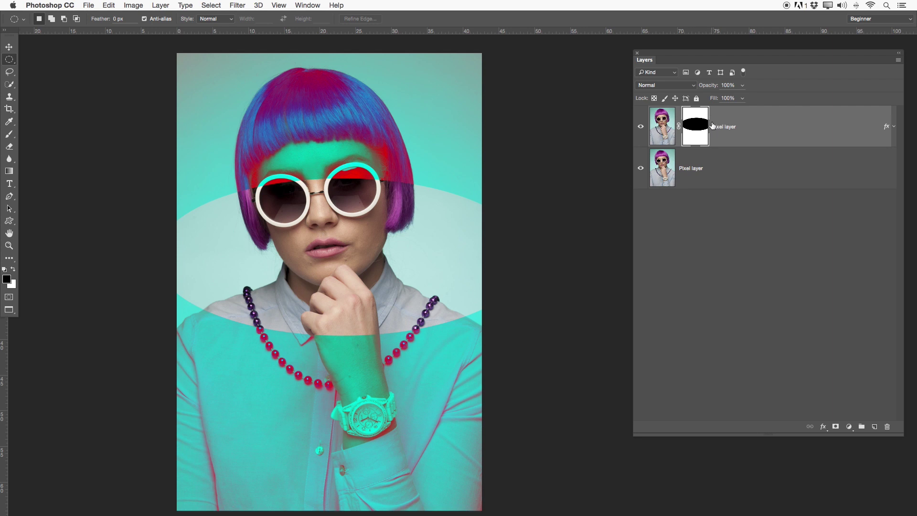